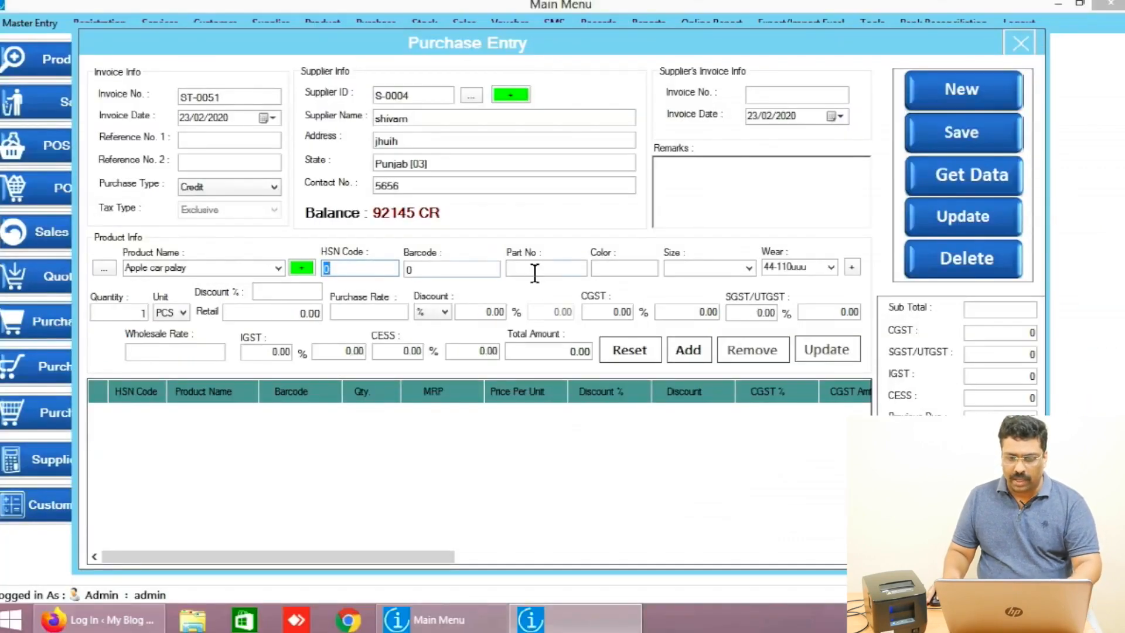
# Set the quantity of Apple car palay to 10 in the purchase entry, leaving part number, color and size blank.
pyautogui.click(533, 272)
pyautogui.click(643, 266)
pyautogui.click(738, 264)
pyautogui.click(144, 312)
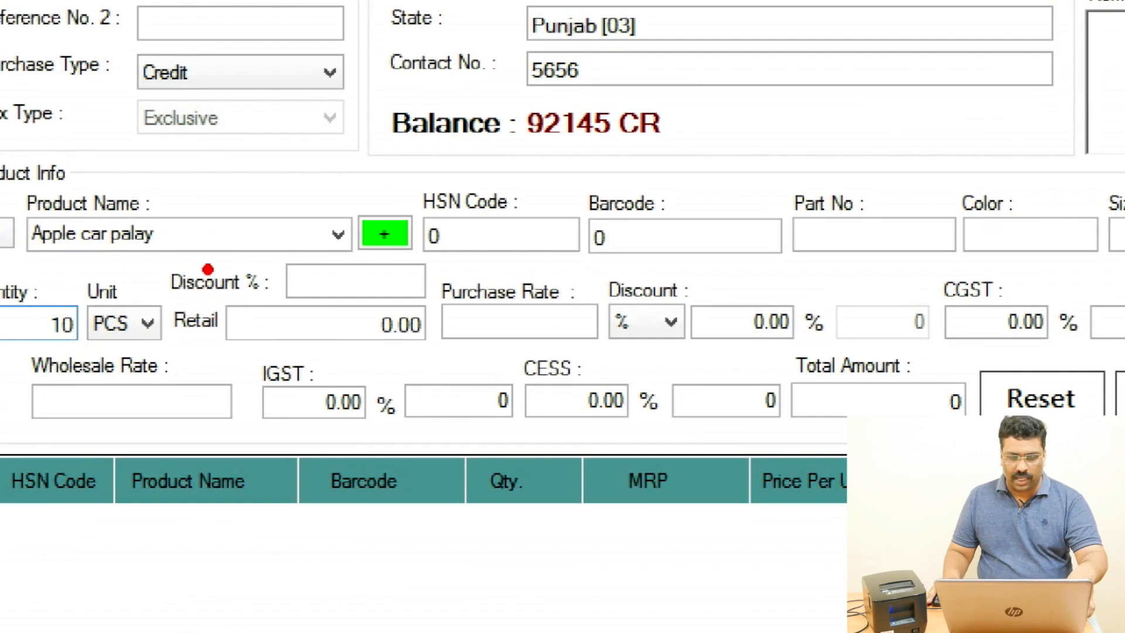
pyautogui.moveTo(155, 249)
pyautogui.mouseDown()
pyautogui.moveTo(514, 354)
pyautogui.moveTo(621, 354)
pyautogui.moveTo(599, 366)
pyautogui.mouseUp()
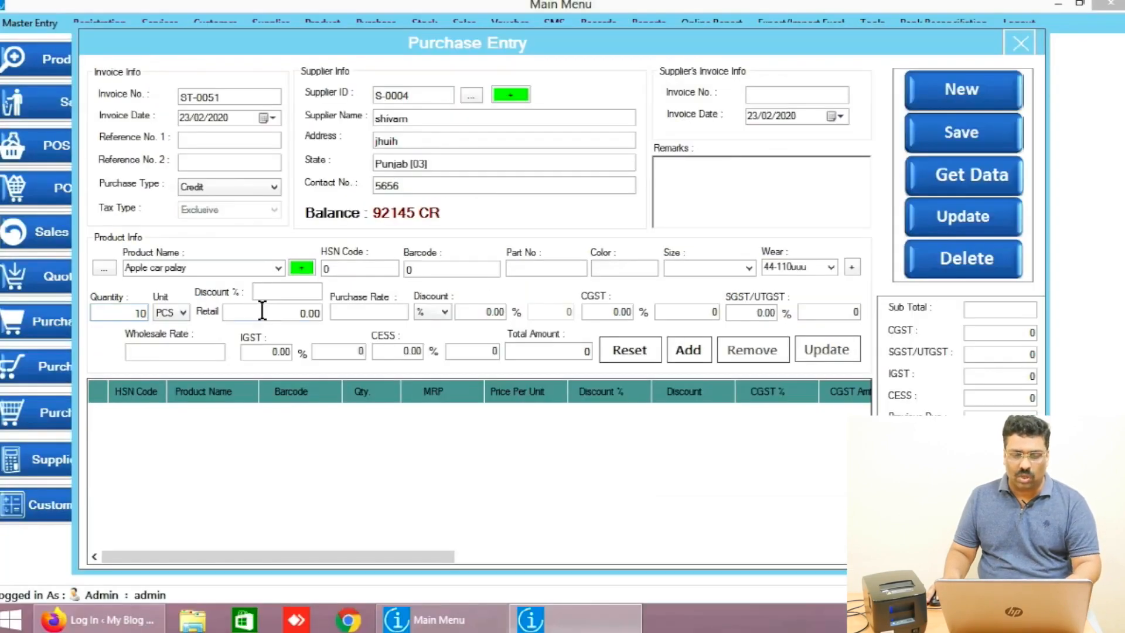
# Set the Apple car palay retail price to 1000 and its purchase rate to 900.
pyautogui.click(263, 311)
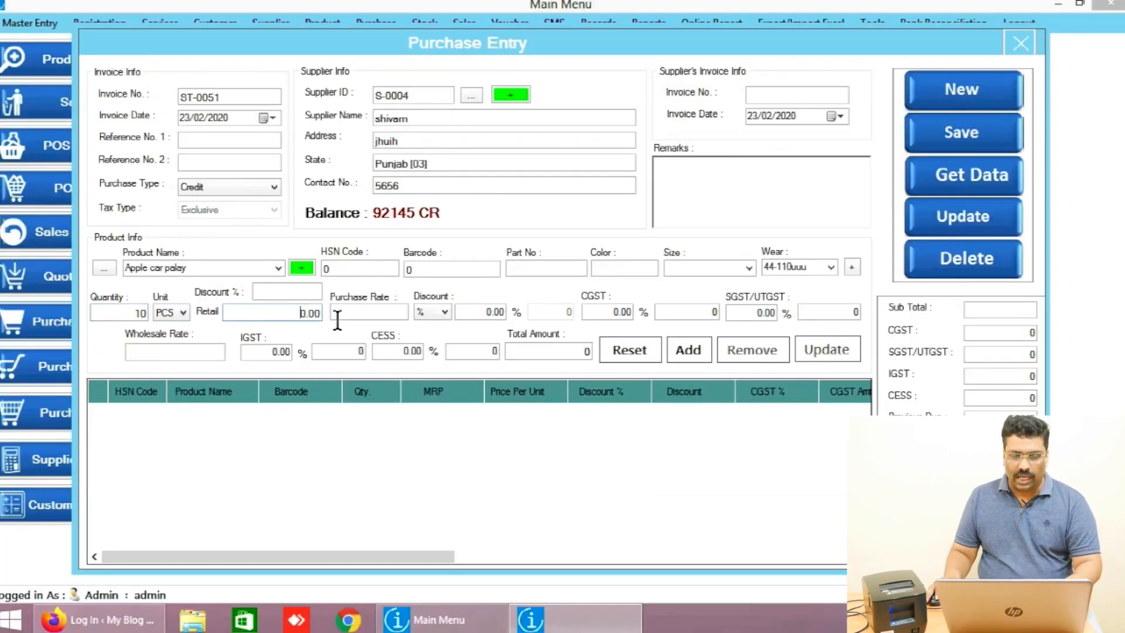
pyautogui.write('1000')
pyautogui.click(354, 312)
pyautogui.write('900')
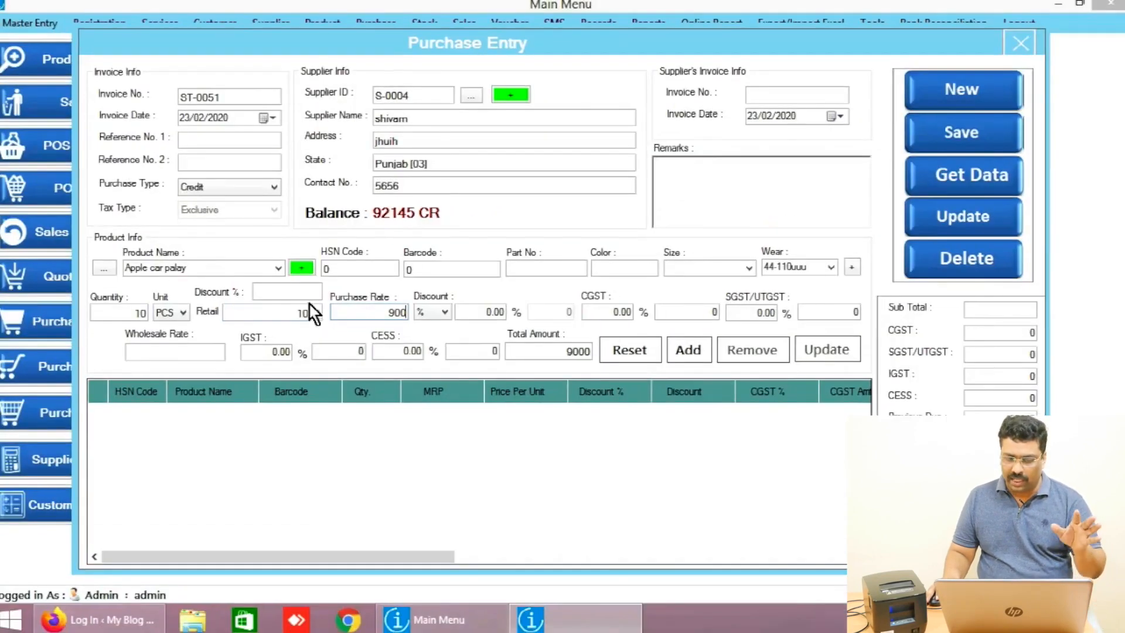
# Give Apple car palay a 10% retail discount and a purchase rate of 500, and add it to the purchase items.
pyautogui.click(304, 267)
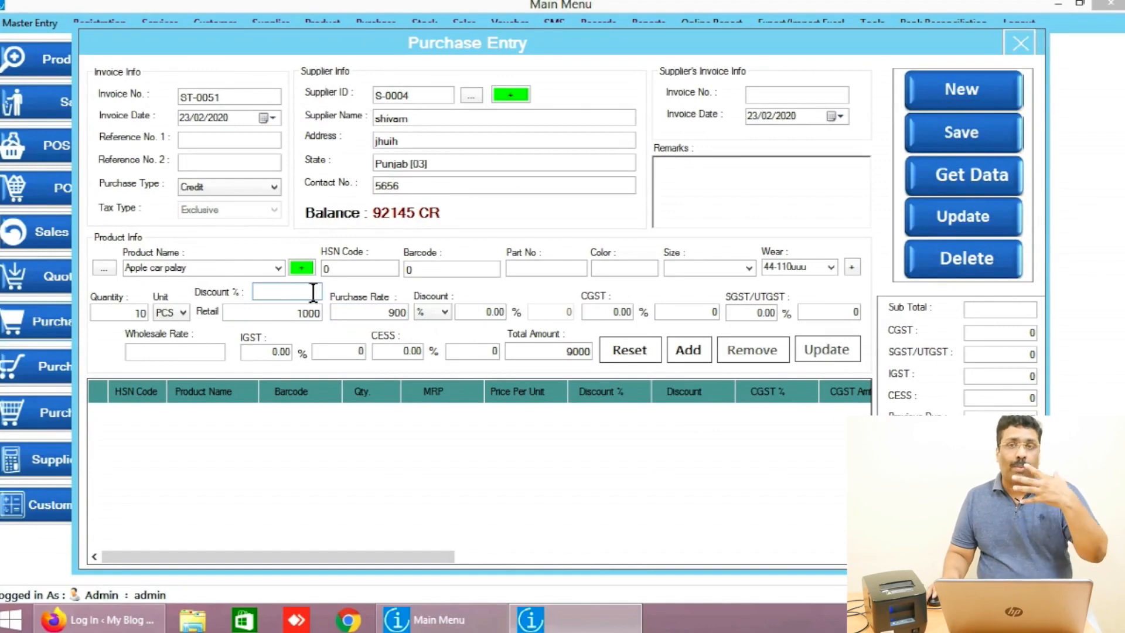
pyautogui.write('10')
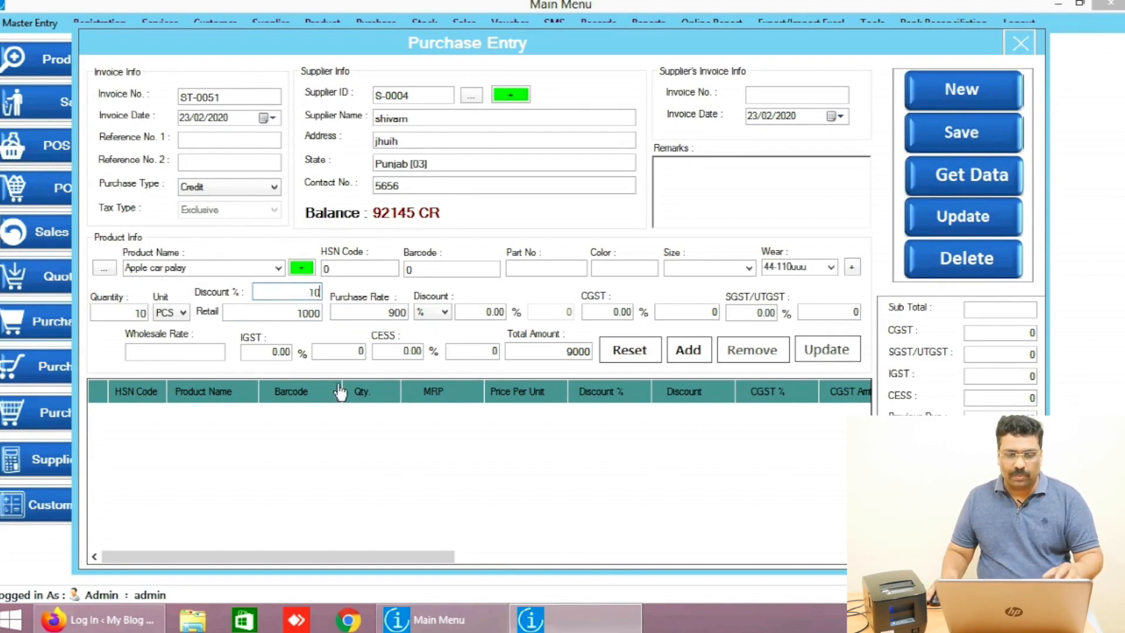
pyautogui.press('Tab')
pyautogui.write('500')
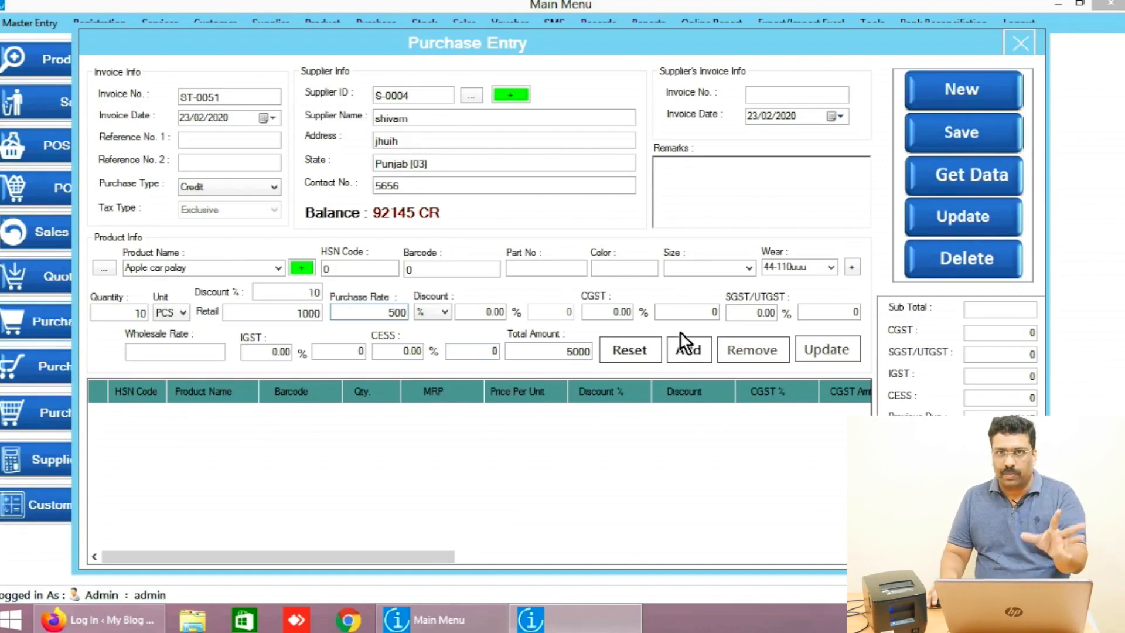
pyautogui.click(684, 346)
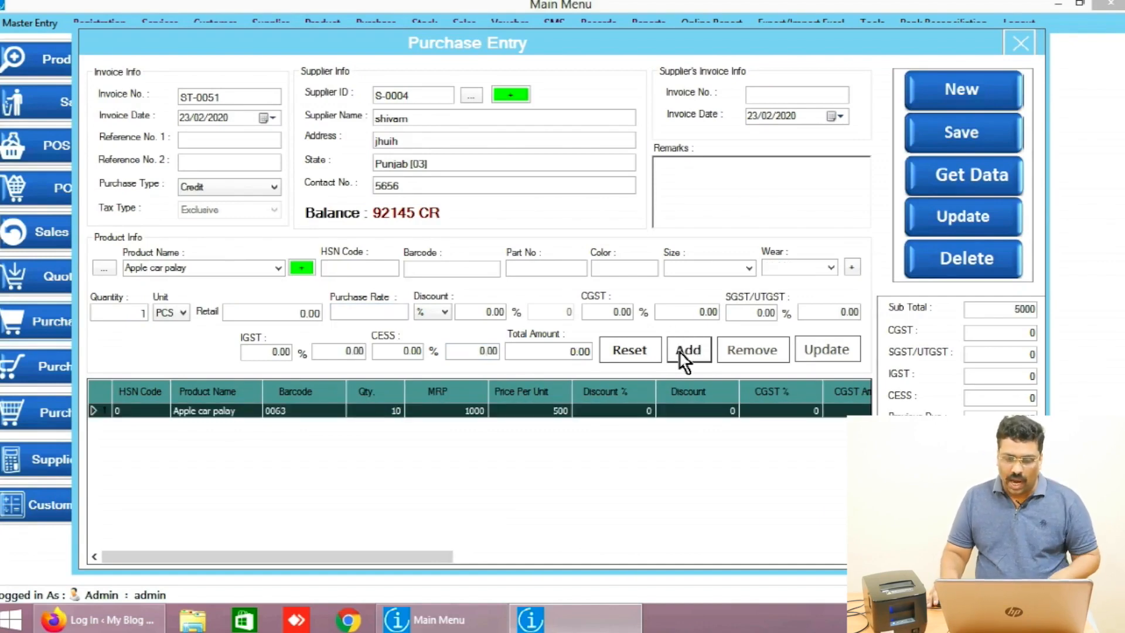
# Enter Apple Head set as the next product with a quantity of 20.
pyautogui.click(260, 269)
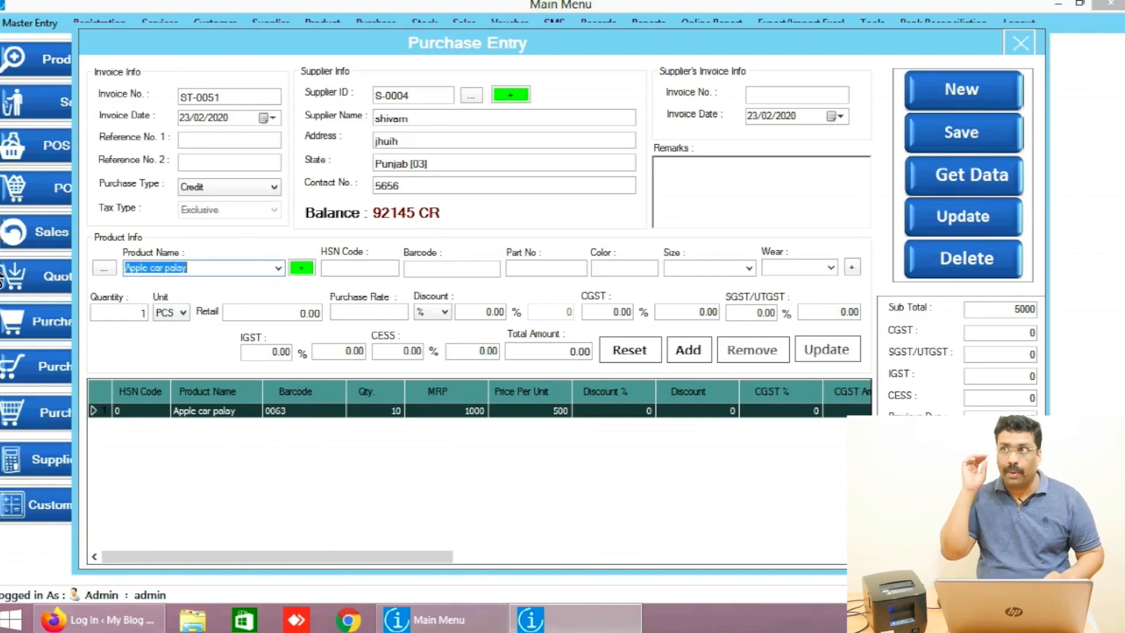
pyautogui.write('Appl')
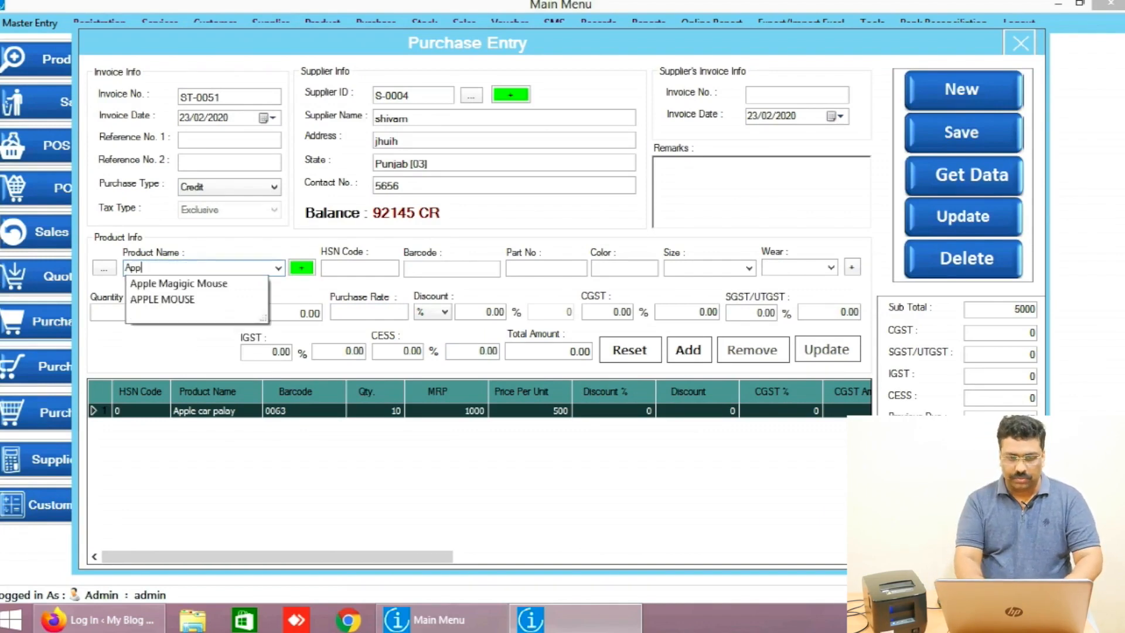
pyautogui.write('e Hea')
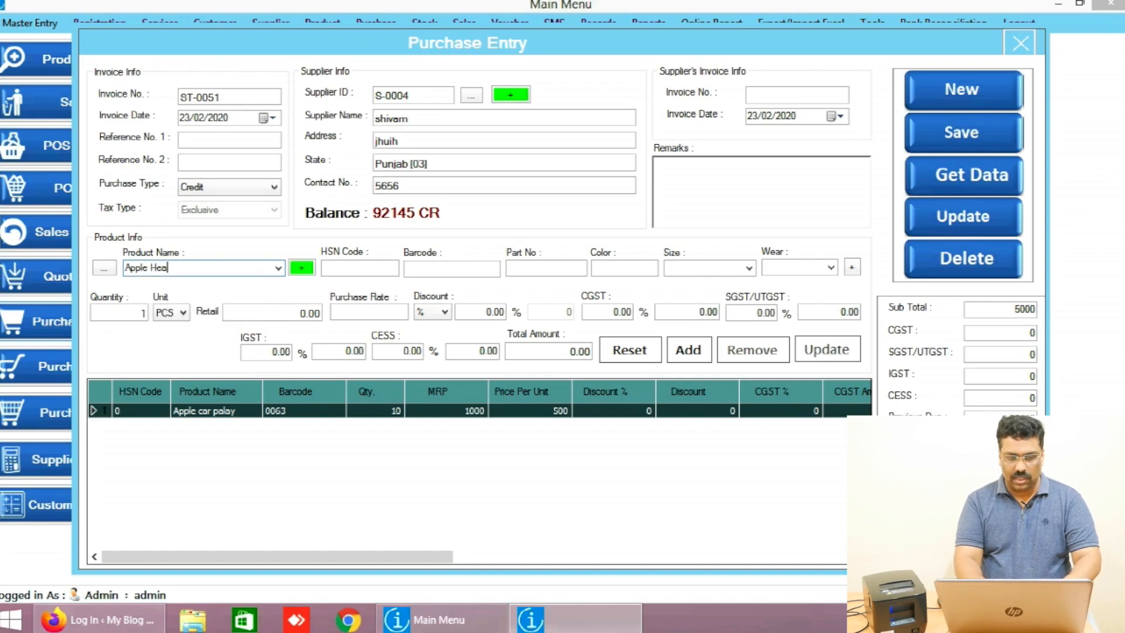
pyautogui.write('d sct')
pyautogui.press('Tab')
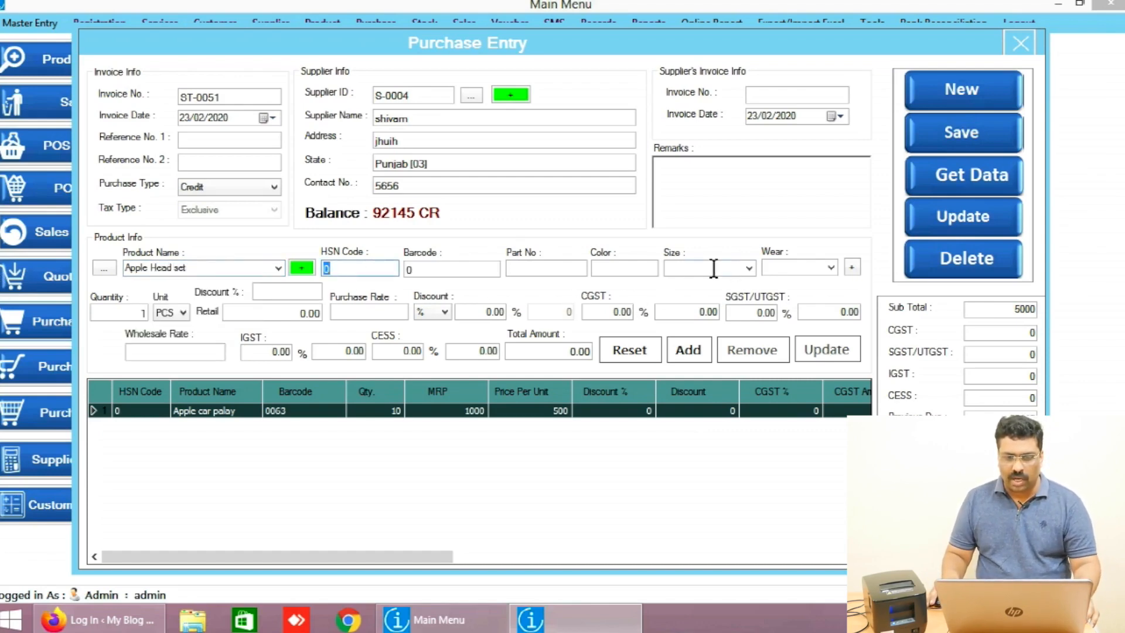
pyautogui.click(113, 311)
pyautogui.write('20')
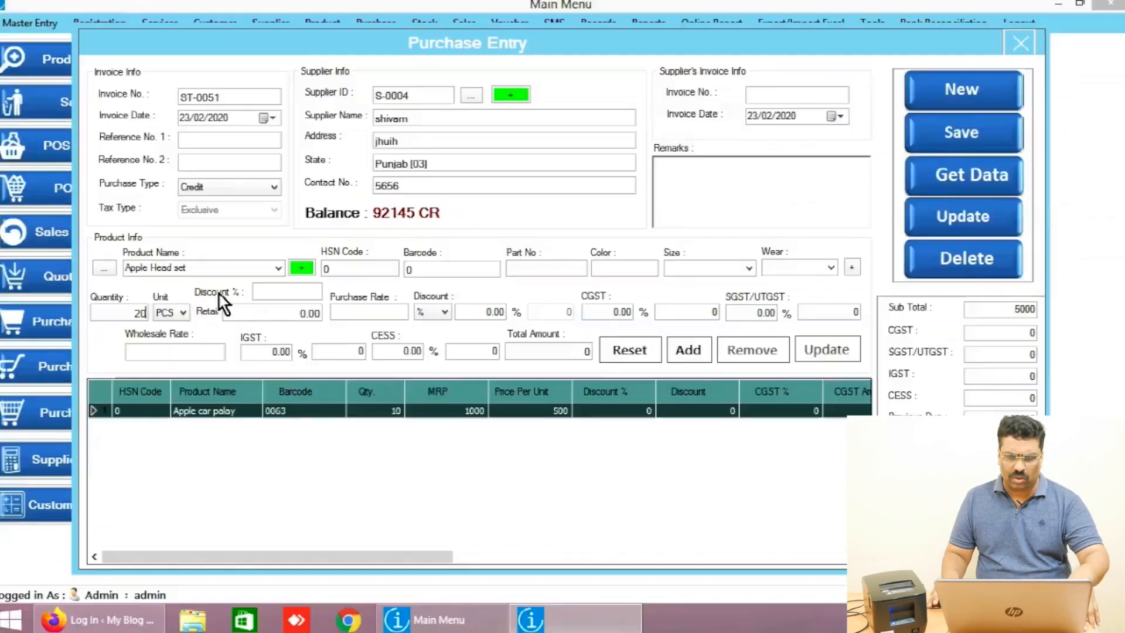
# Set Apple Head set's retail price to 100, purchase rate to 20 and retail discount to 10%, and add it to the purchase items.
pyautogui.moveTo(257, 315); pyautogui.dragTo(321, 314)
pyautogui.write('100')
pyautogui.click(377, 312)
pyautogui.write('20')
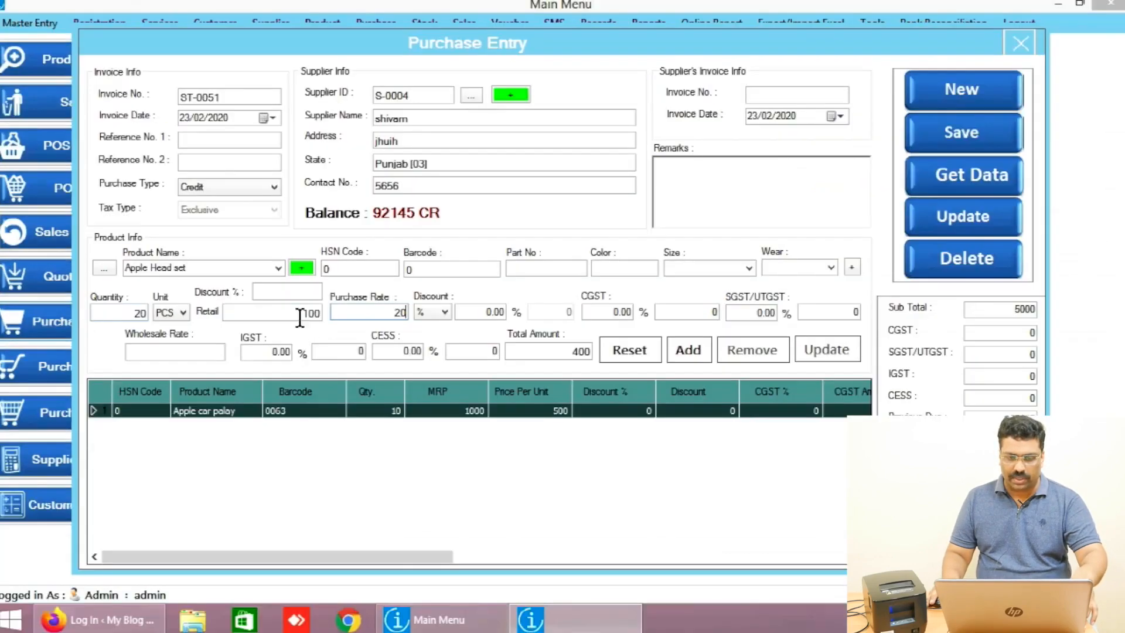
pyautogui.click(284, 291)
pyautogui.write('10')
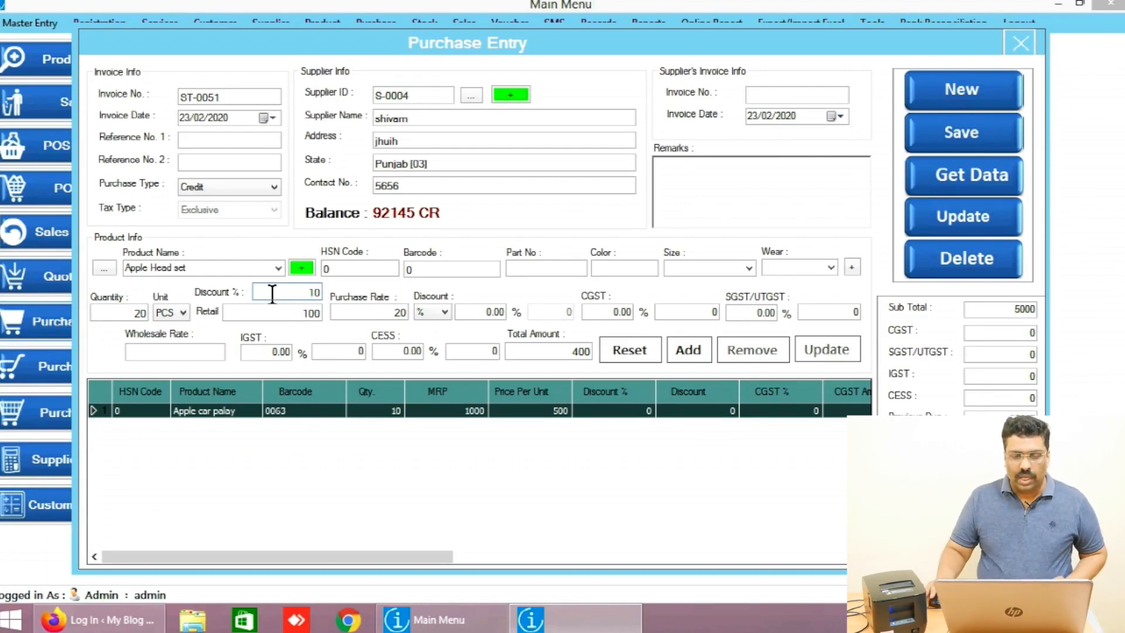
pyautogui.click(702, 346)
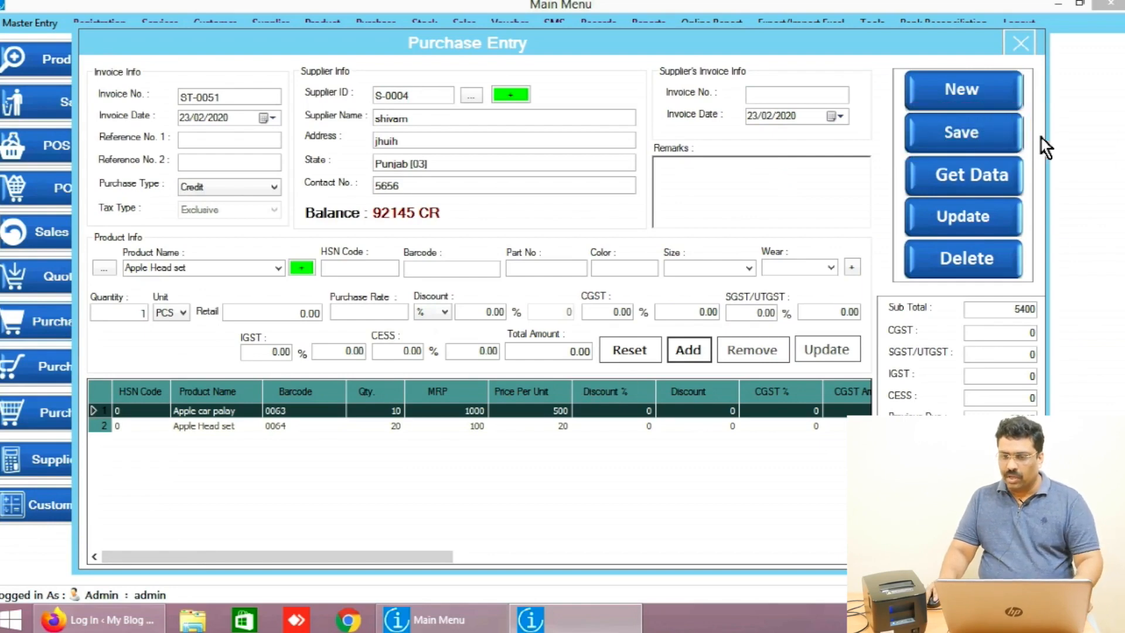
# Save the purchase entry and close its form.
pyautogui.click(962, 133)
pyautogui.click(600, 367)
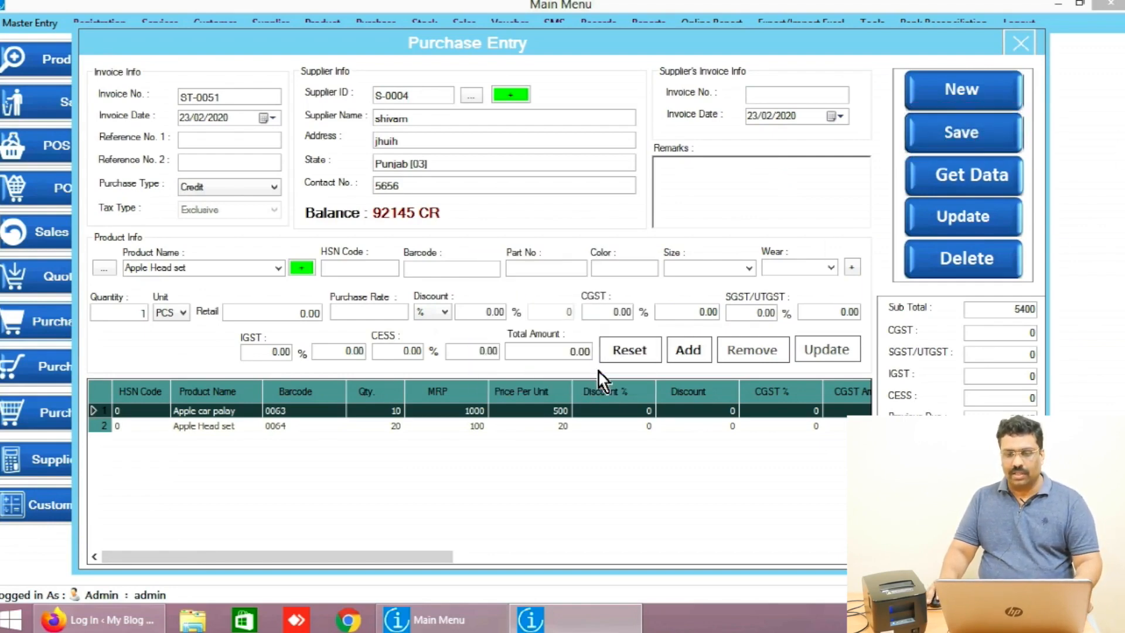
pyautogui.click(1019, 43)
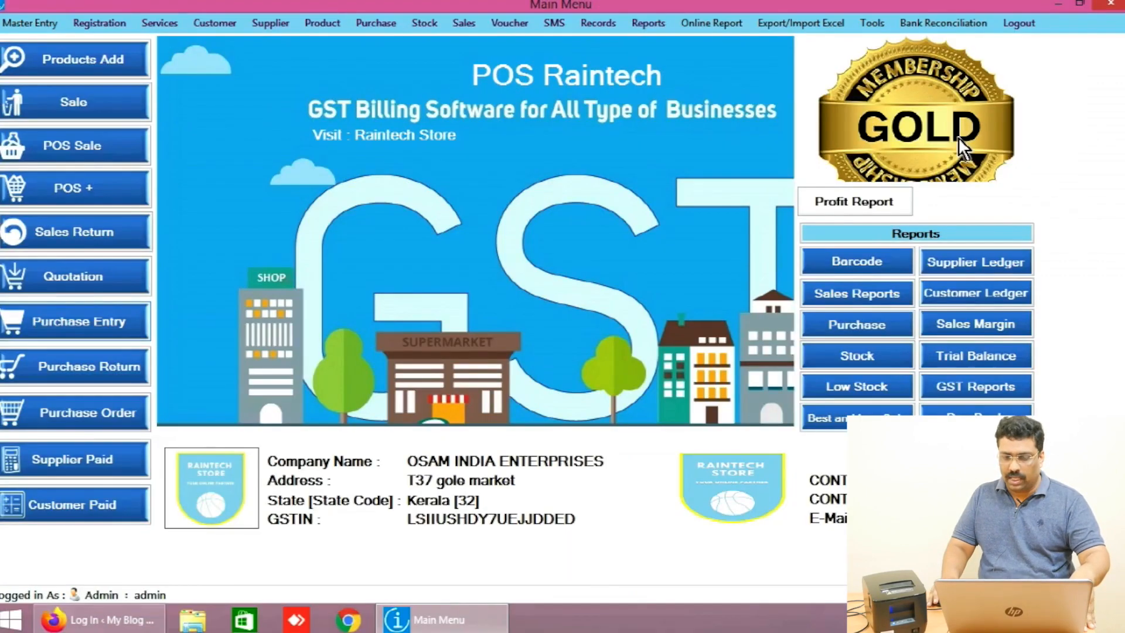
# Glance at the barcode label list, and copy the invoice number from a fresh purchase entry form before closing it.
pyautogui.click(850, 257)
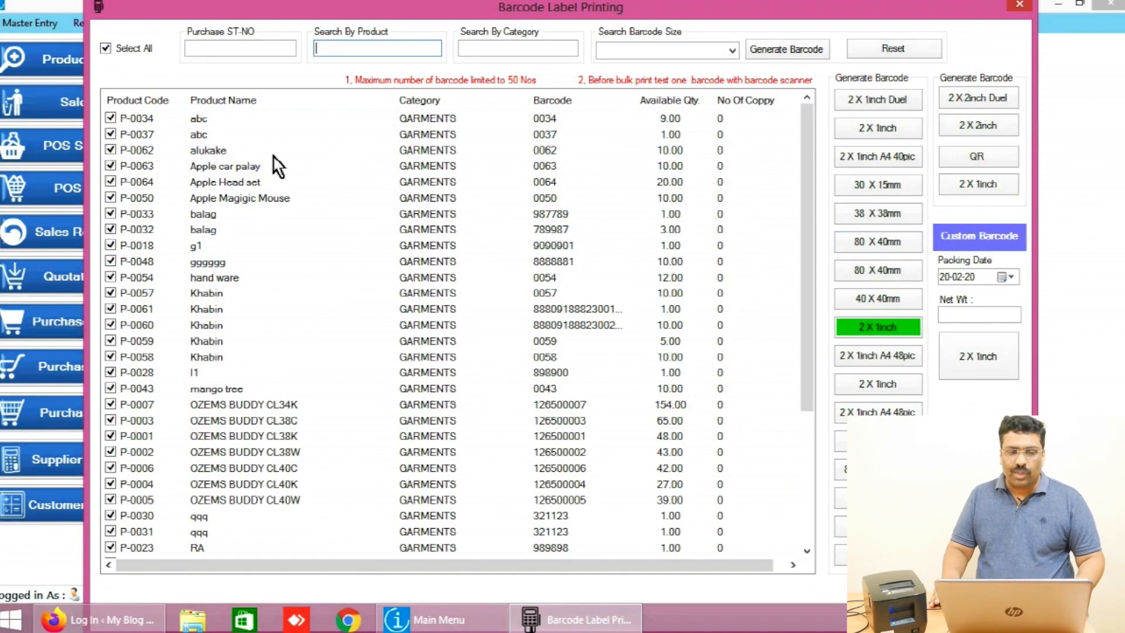
pyautogui.click(1017, 4)
pyautogui.click(121, 319)
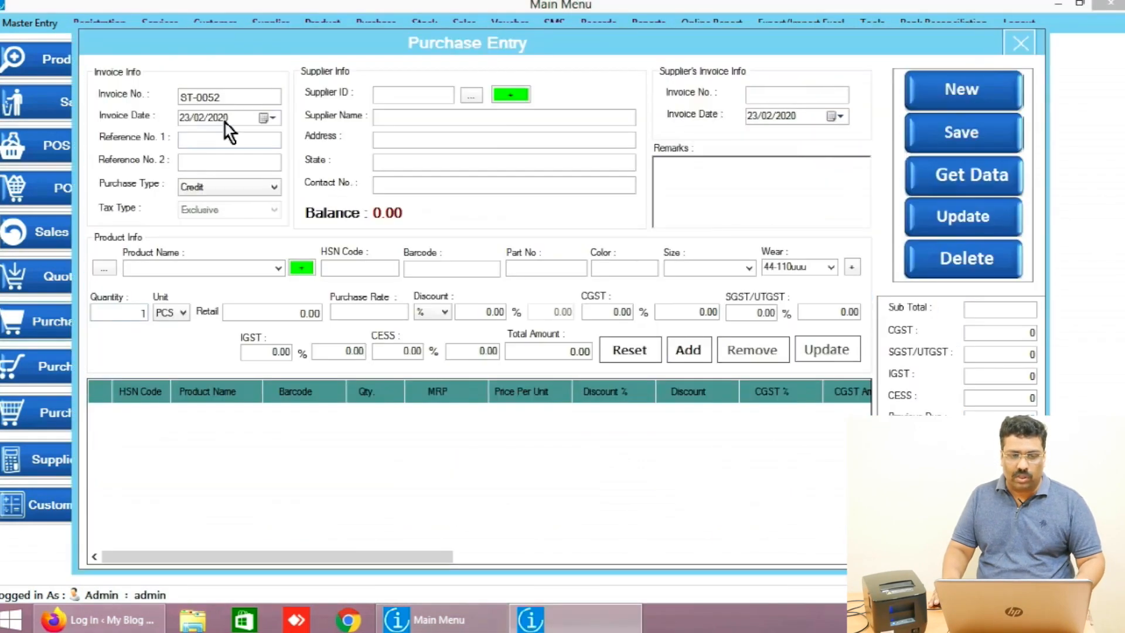
pyautogui.click(226, 98)
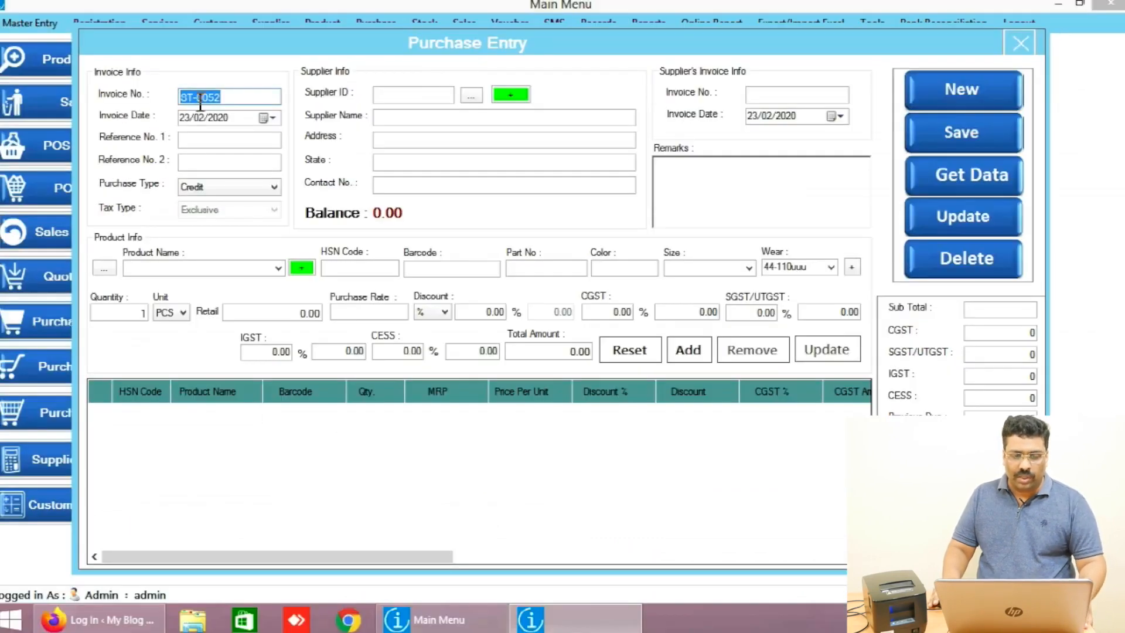
pyautogui.click(224, 97)
pyautogui.moveTo(222, 97); pyautogui.dragTo(181, 94)
pyautogui.hotkey('ctrl', 'c')
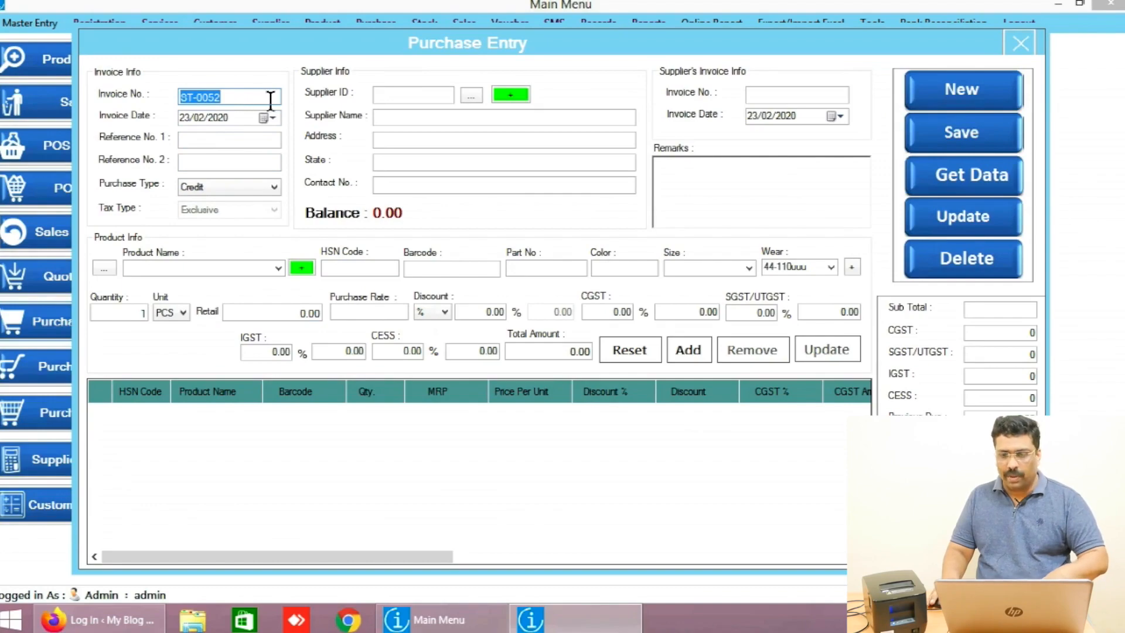
pyautogui.click(1021, 43)
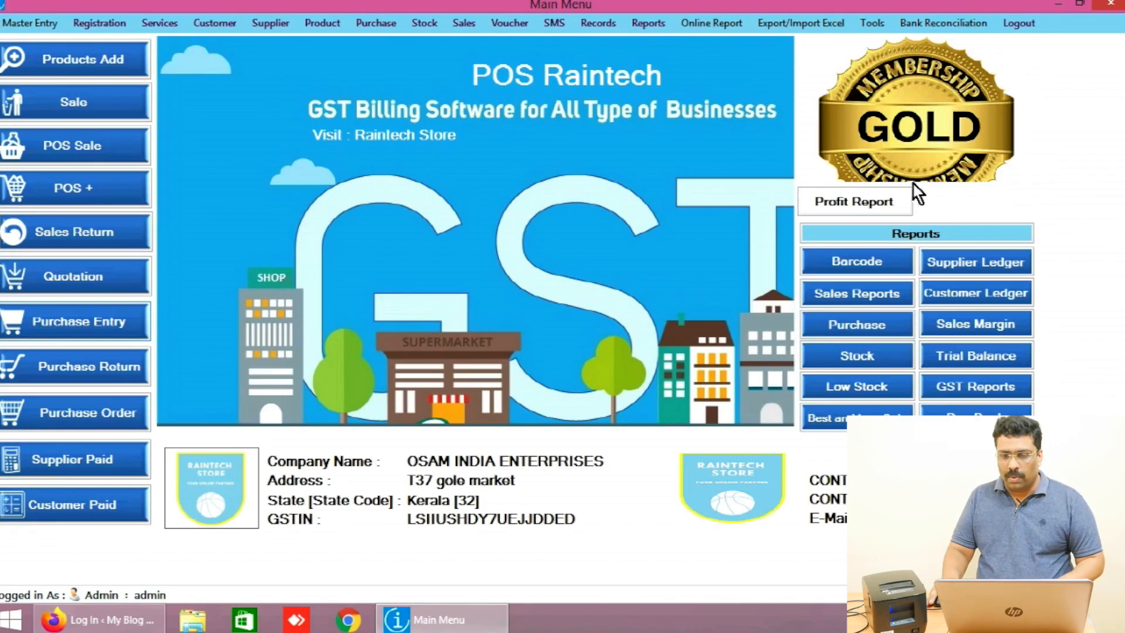
# Filter the barcode label list by the saved purchase's ST number, using the copied invoice number with its last digit changed to 1.
pyautogui.click(872, 265)
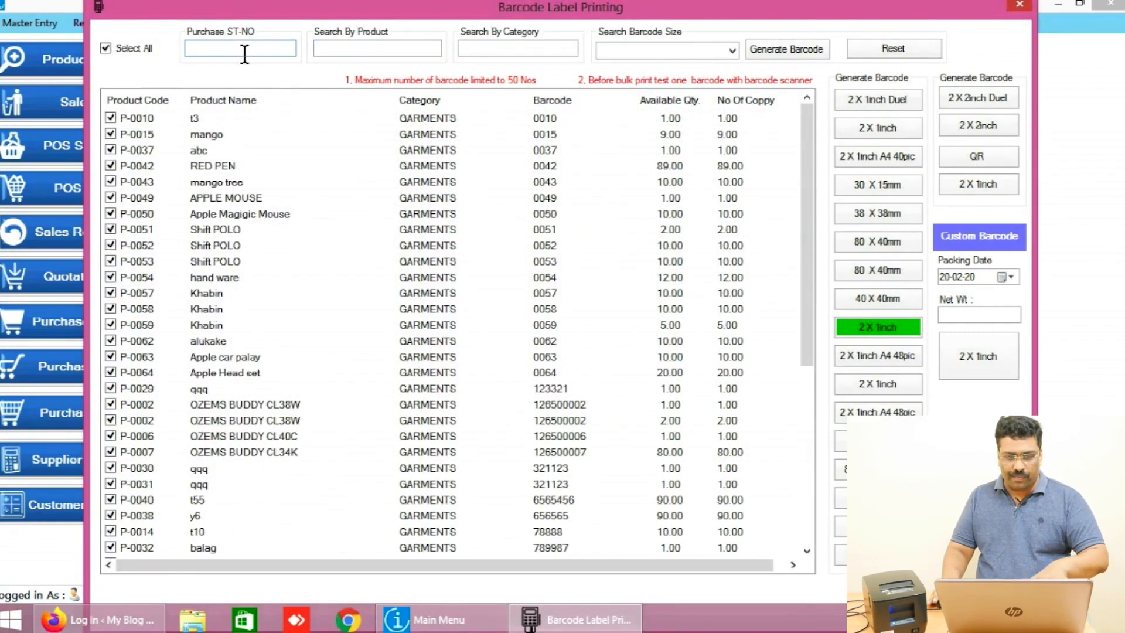
pyautogui.click(244, 54)
pyautogui.hotkey('ctrl', 'v')
pyautogui.press('BackSpace')
pyautogui.write('1')
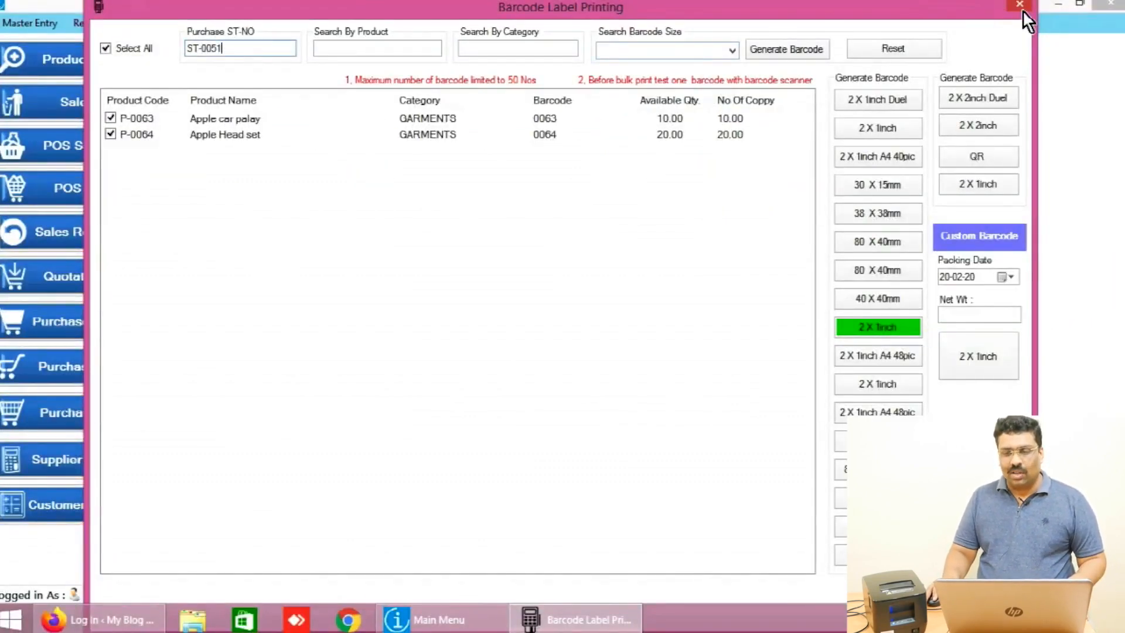
# Reset the barcode list filters, deselect all products, and select only Apple car palay and Apple Head set.
pyautogui.click(912, 52)
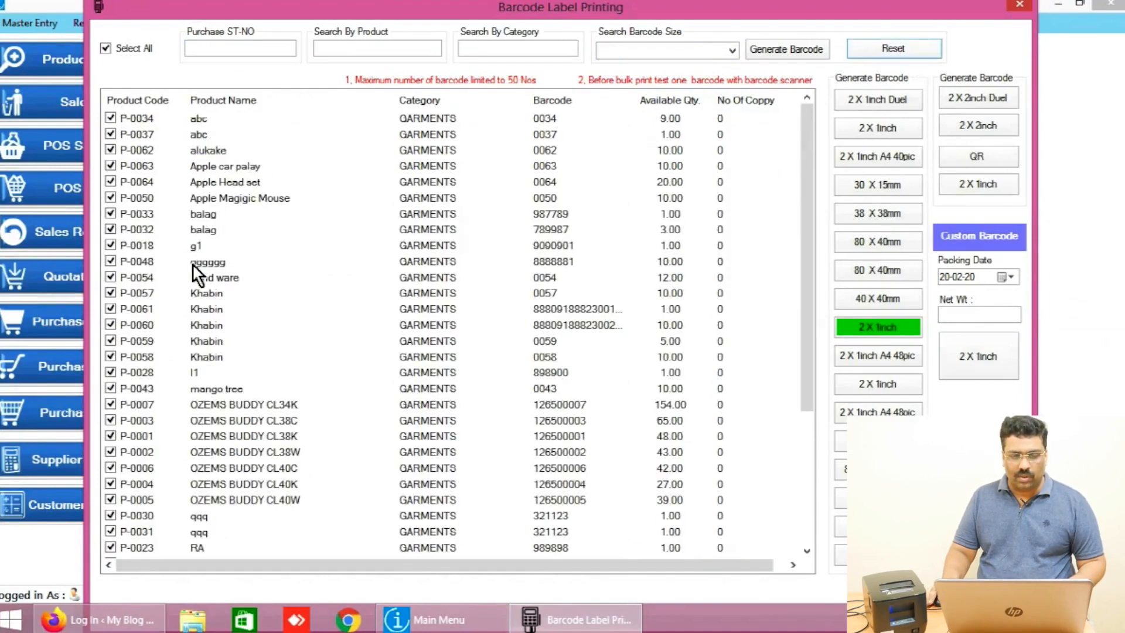
pyautogui.click(105, 48)
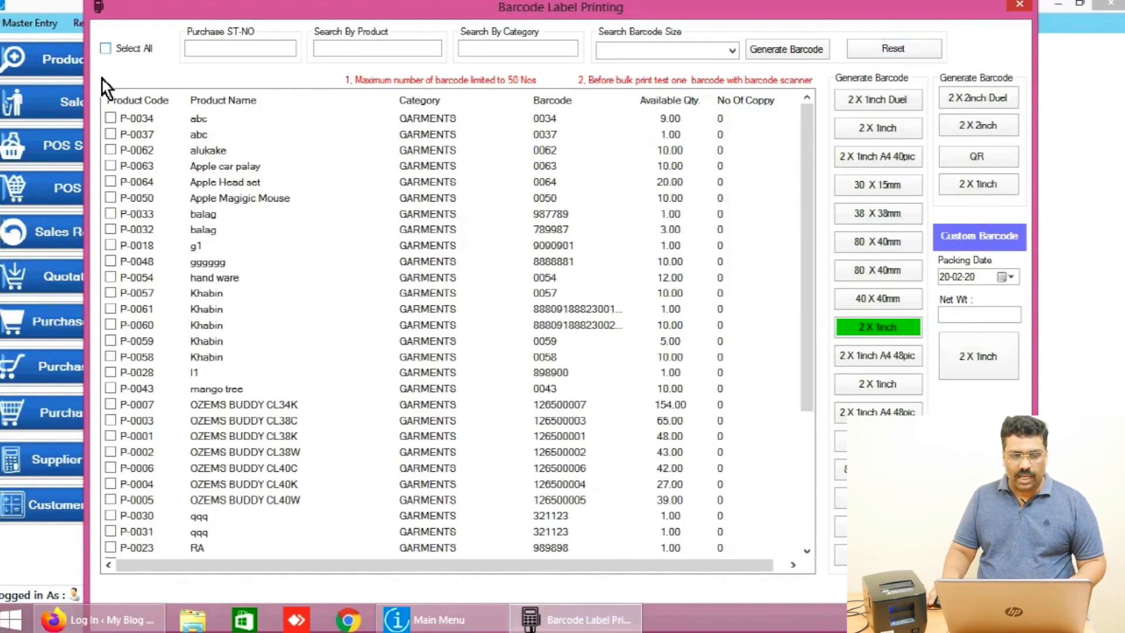
pyautogui.hotkey('ctrl', '1')
pyautogui.click(107, 181)
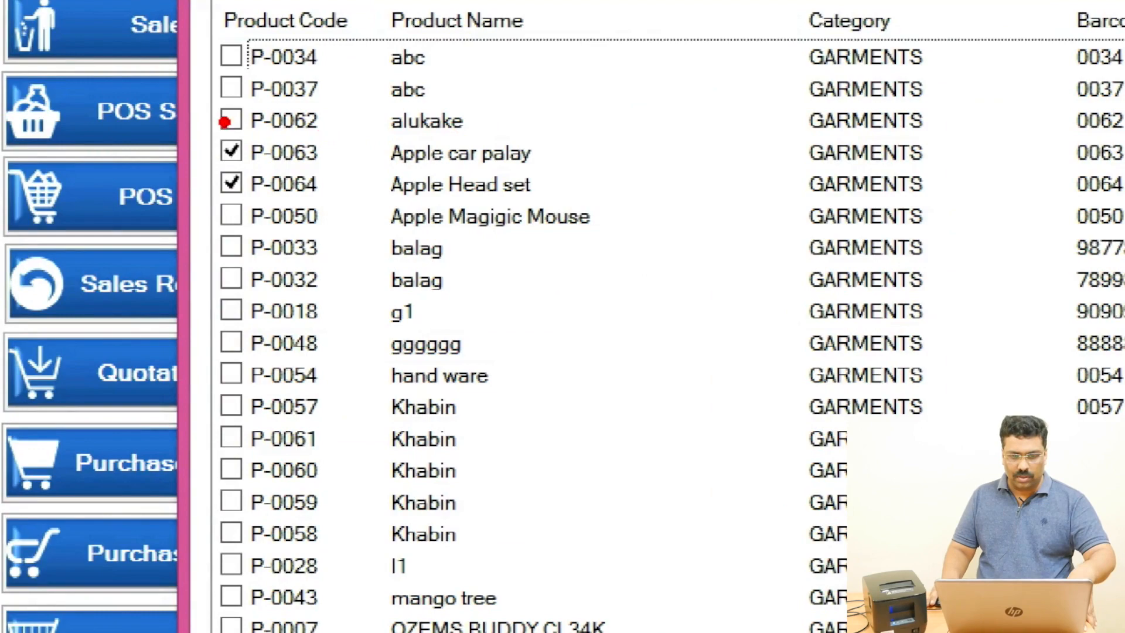
pyautogui.moveTo(216, 151)
pyautogui.mouseDown()
pyautogui.moveTo(376, 215)
pyautogui.moveTo(792, 195)
pyautogui.mouseUp()
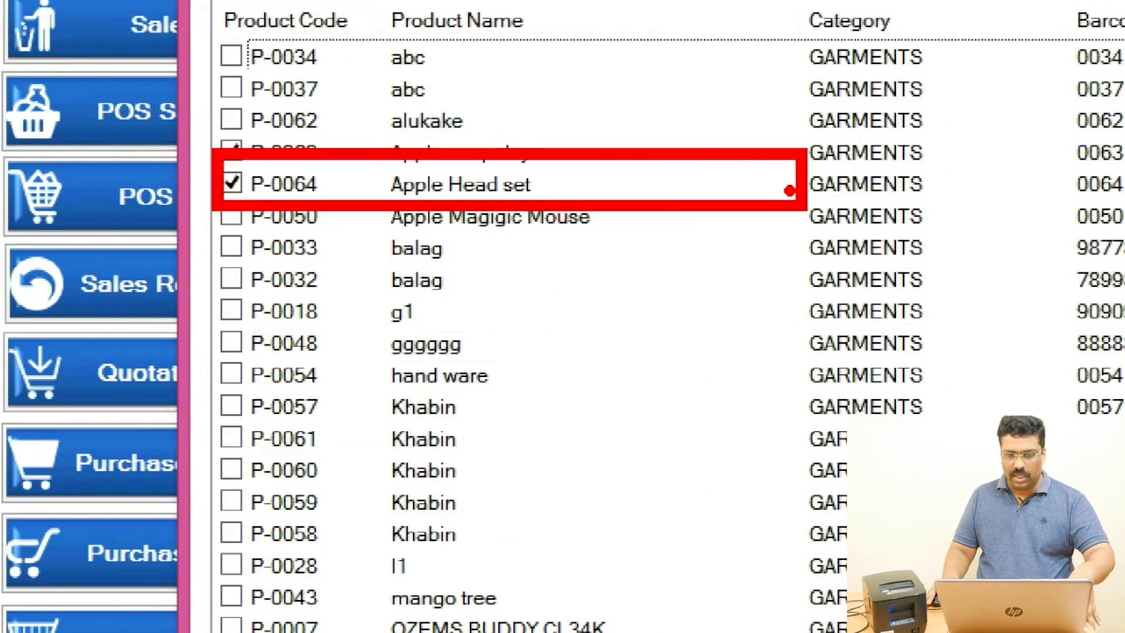
pyautogui.press('Escape')
# Set the number of copies to 1 for both Apple car palay and Apple Head set, keeping both products ticked.
pyautogui.click(726, 166)
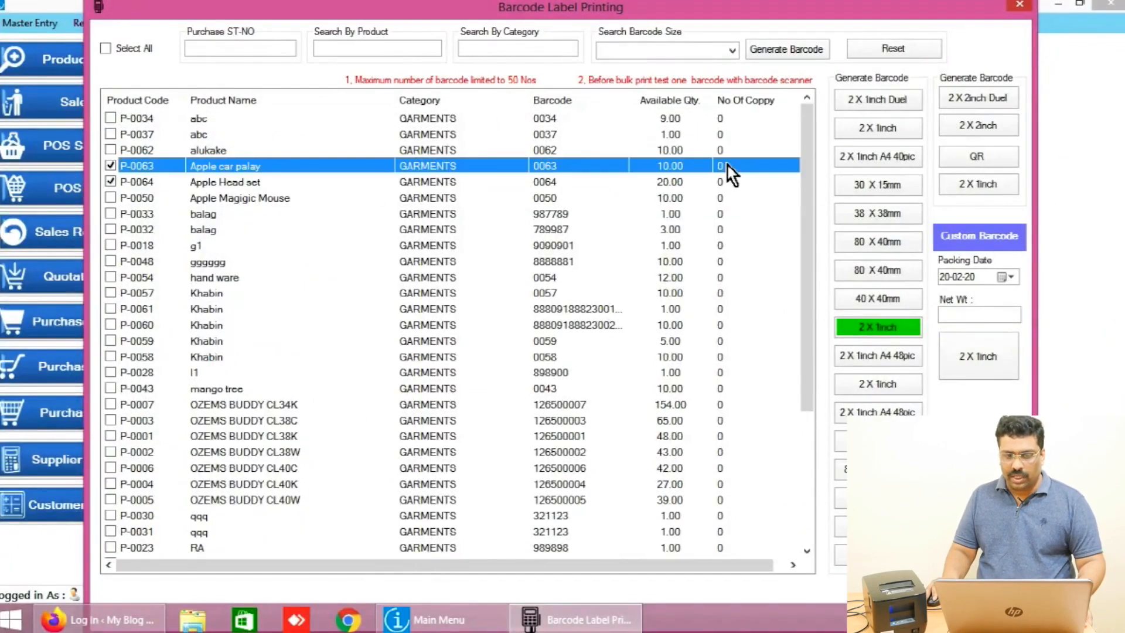
pyautogui.click(729, 169)
pyautogui.write('1')
pyautogui.click(729, 180)
pyautogui.click(730, 179)
pyautogui.write('1')
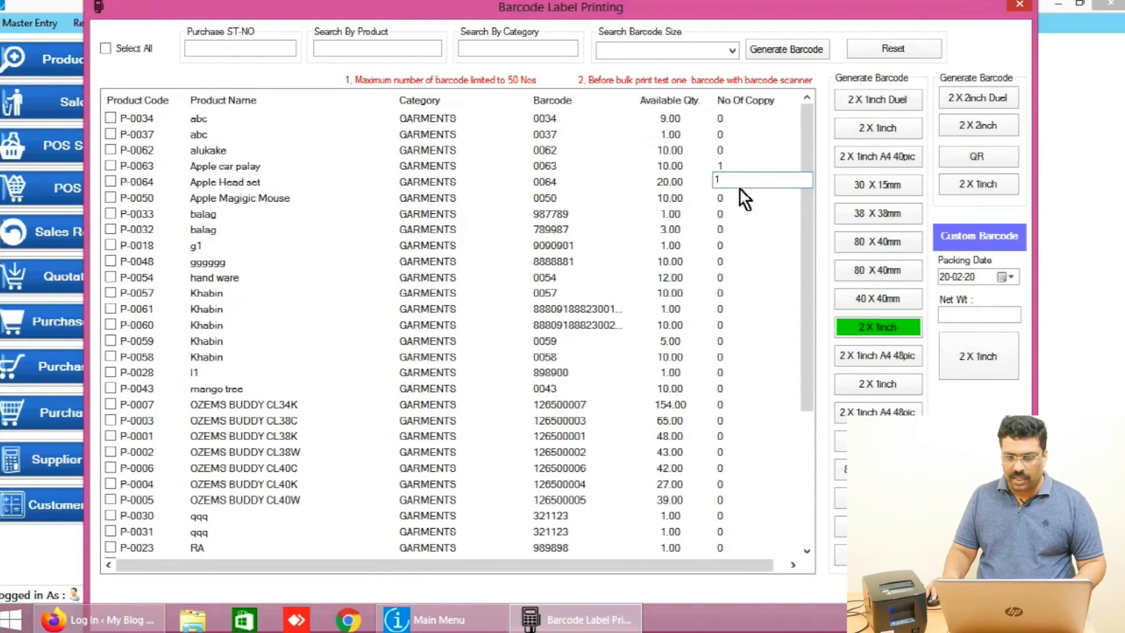
pyautogui.click(113, 181)
pyautogui.click(110, 167)
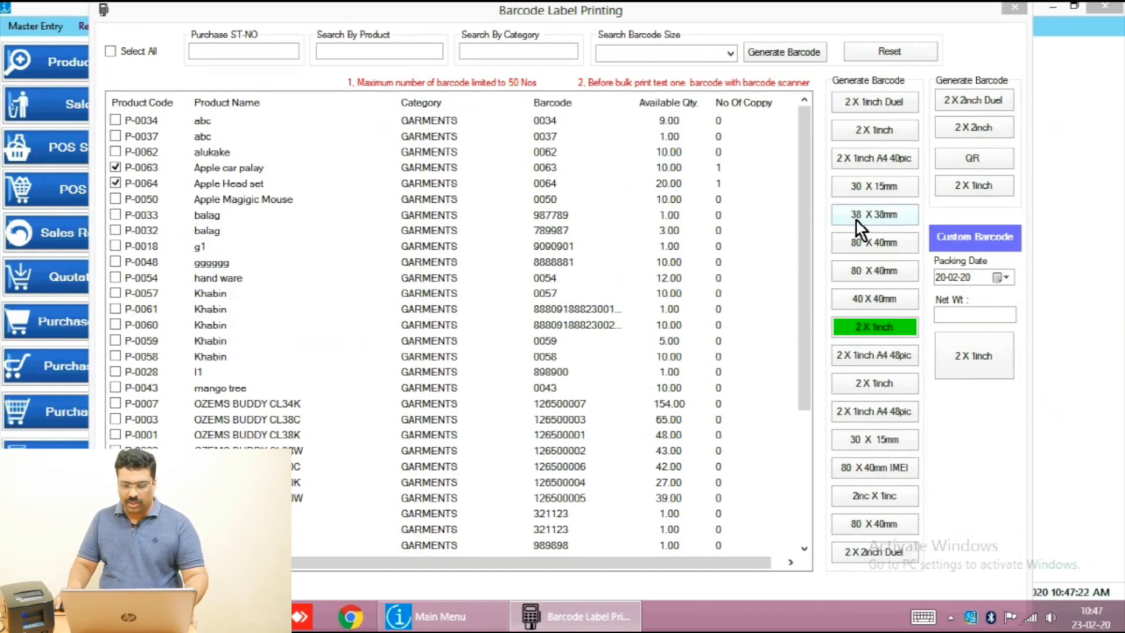
# Generate the 2 X 1inch MRP and sale price labels for the two ticked products and enlarge the preview to 300%.
pyautogui.click(978, 163)
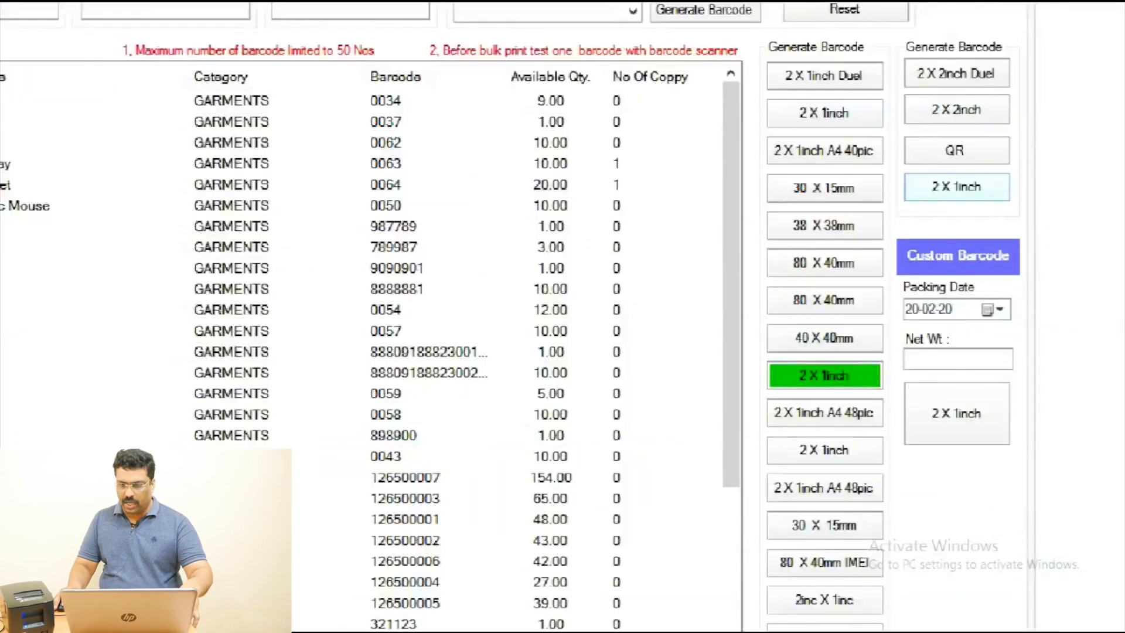
pyautogui.click(989, 185)
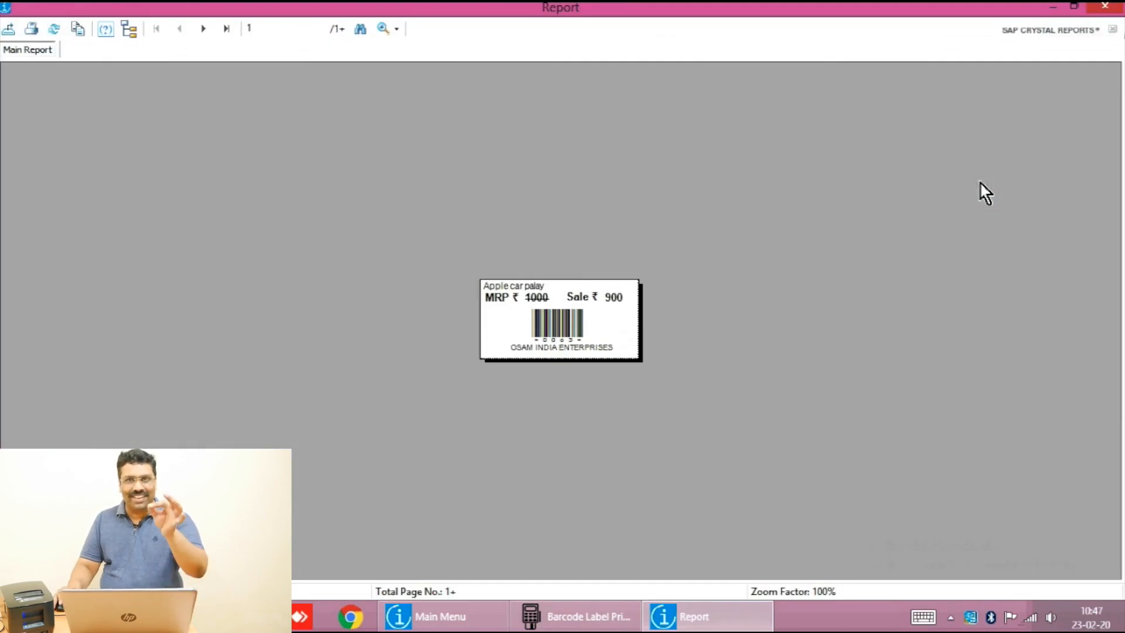
pyautogui.click(397, 29)
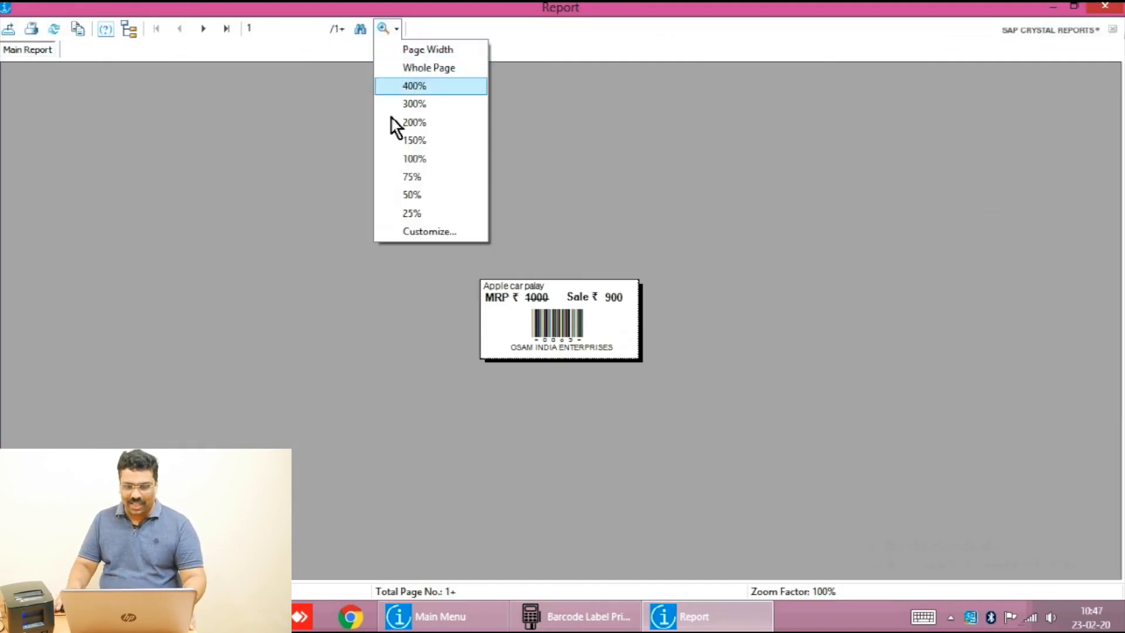
pyautogui.click(414, 122)
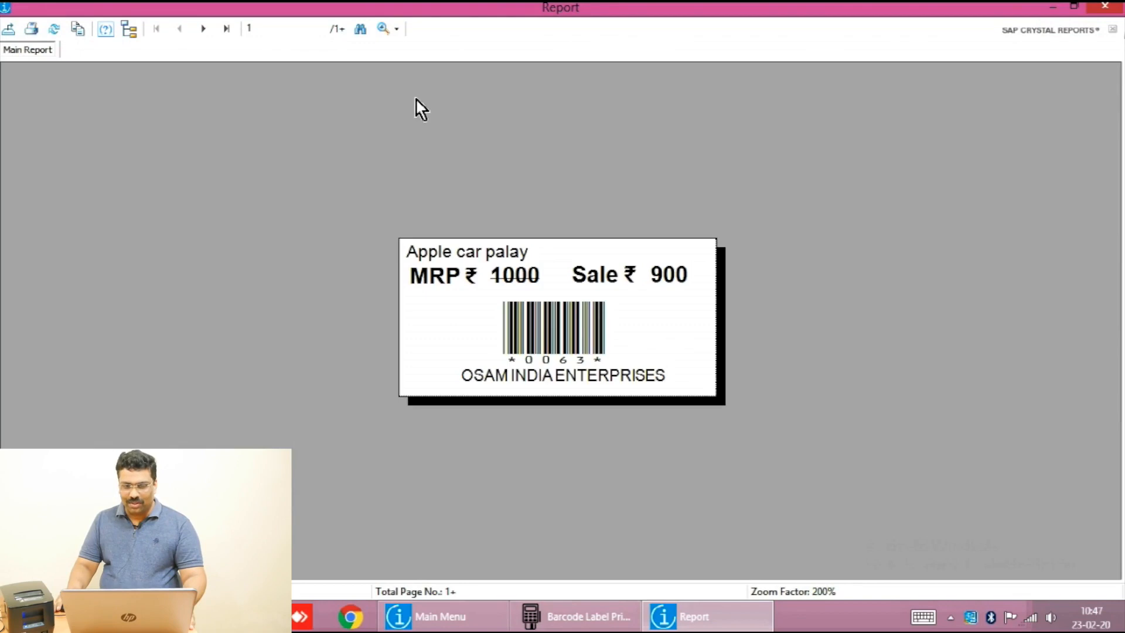
pyautogui.click(393, 29)
pyautogui.click(416, 105)
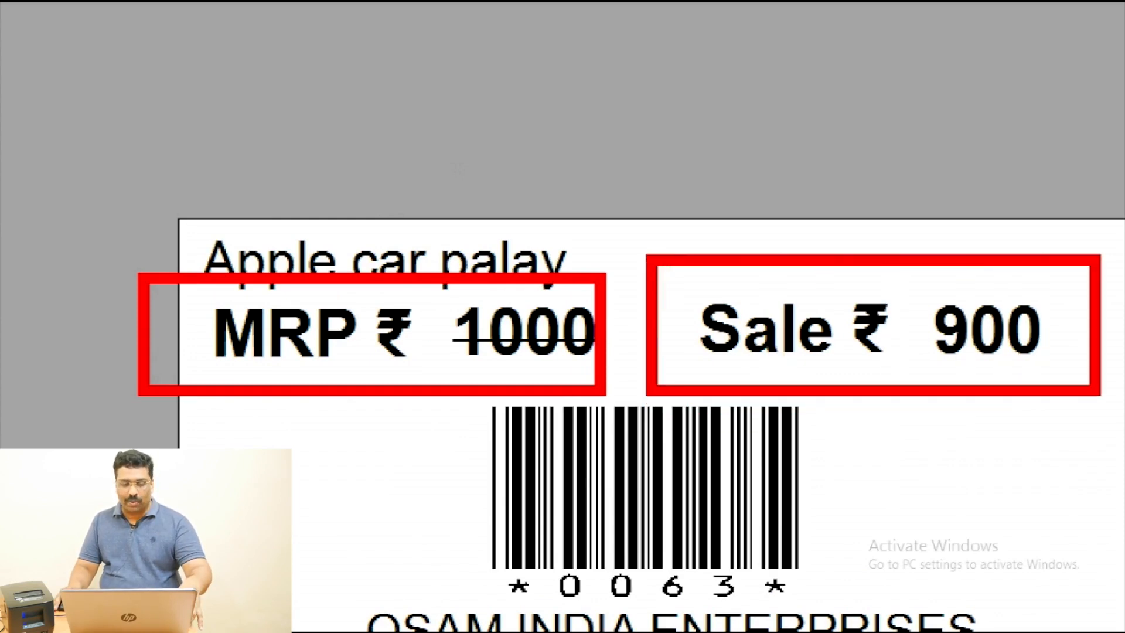
pyautogui.press('Escape')
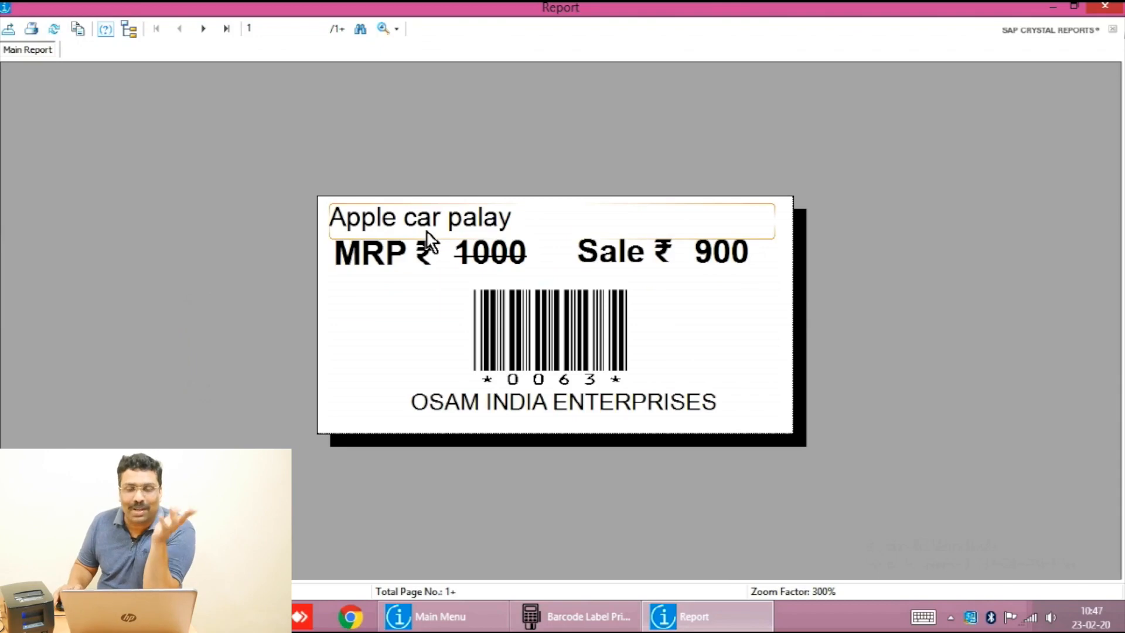
# Examine the MRP and sale price on the Apple car palay and Apple Head set labels, and close the preview and barcode printing windows.
pyautogui.click(460, 224)
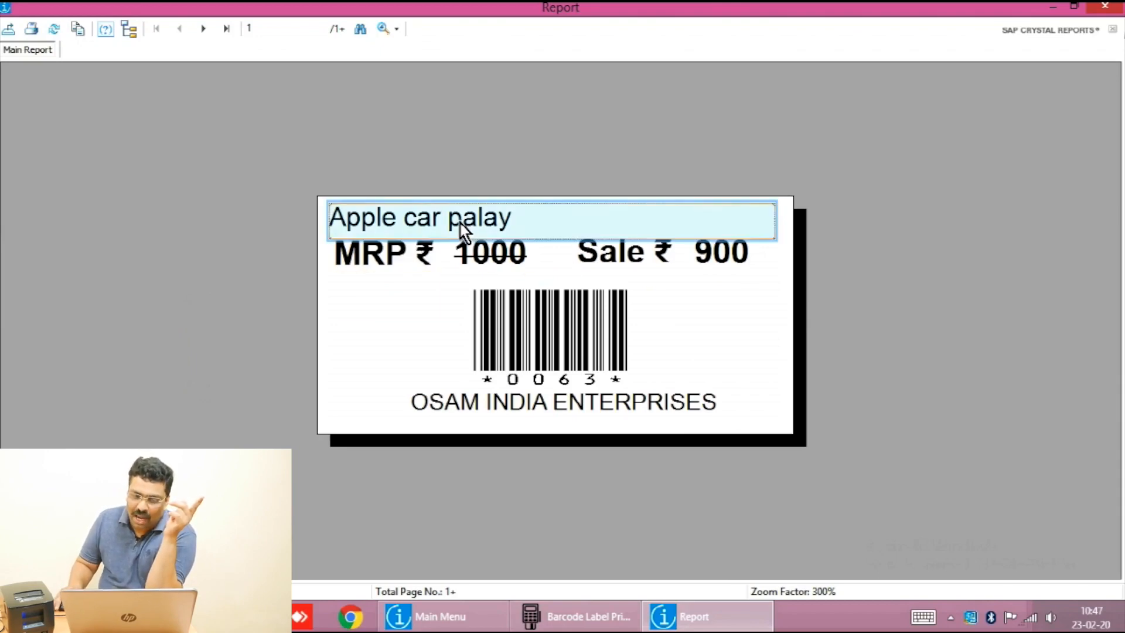
pyautogui.click(204, 29)
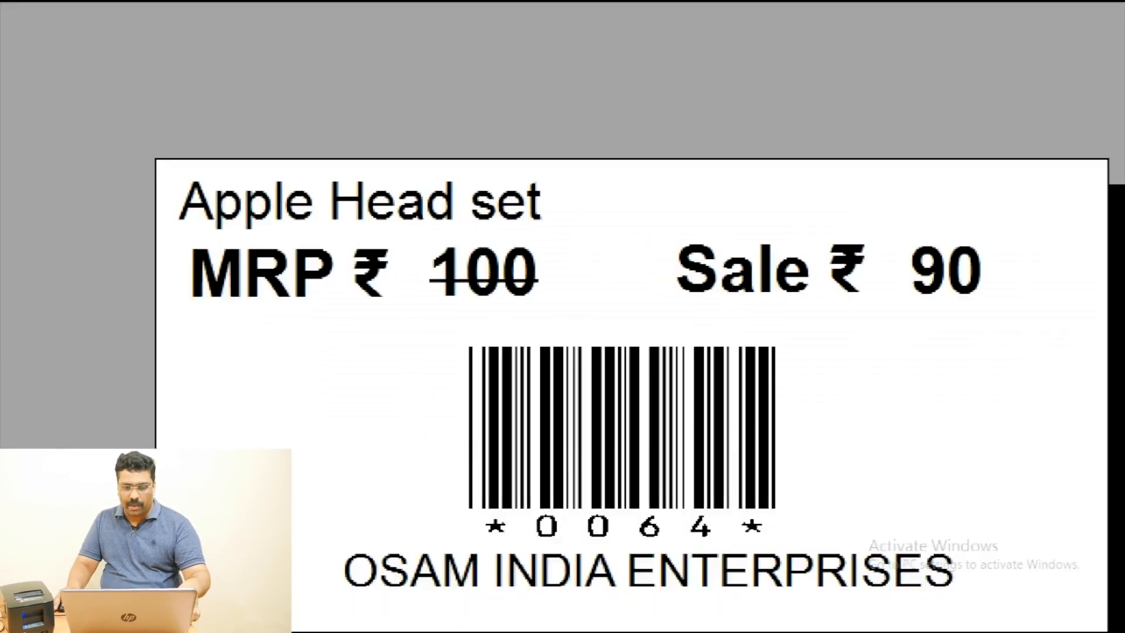
pyautogui.moveTo(183, 231)
pyautogui.mouseDown()
pyautogui.moveTo(623, 352)
pyautogui.moveTo(644, 325)
pyautogui.mouseUp()
pyautogui.moveTo(665, 196); pyautogui.dragTo(1039, 350)
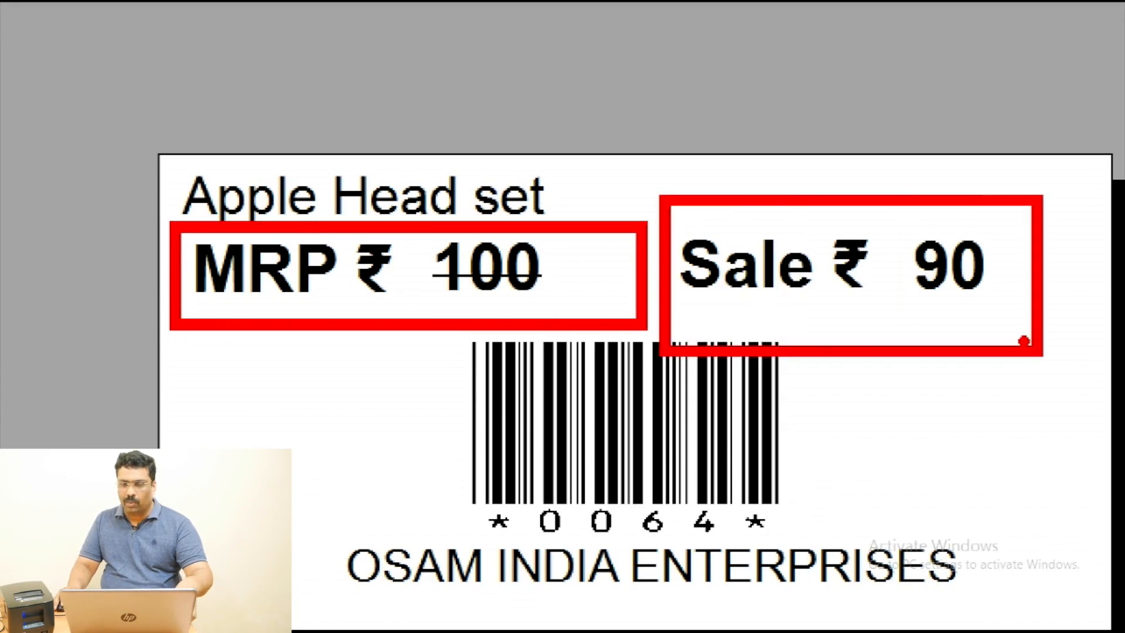
pyautogui.press('Escape')
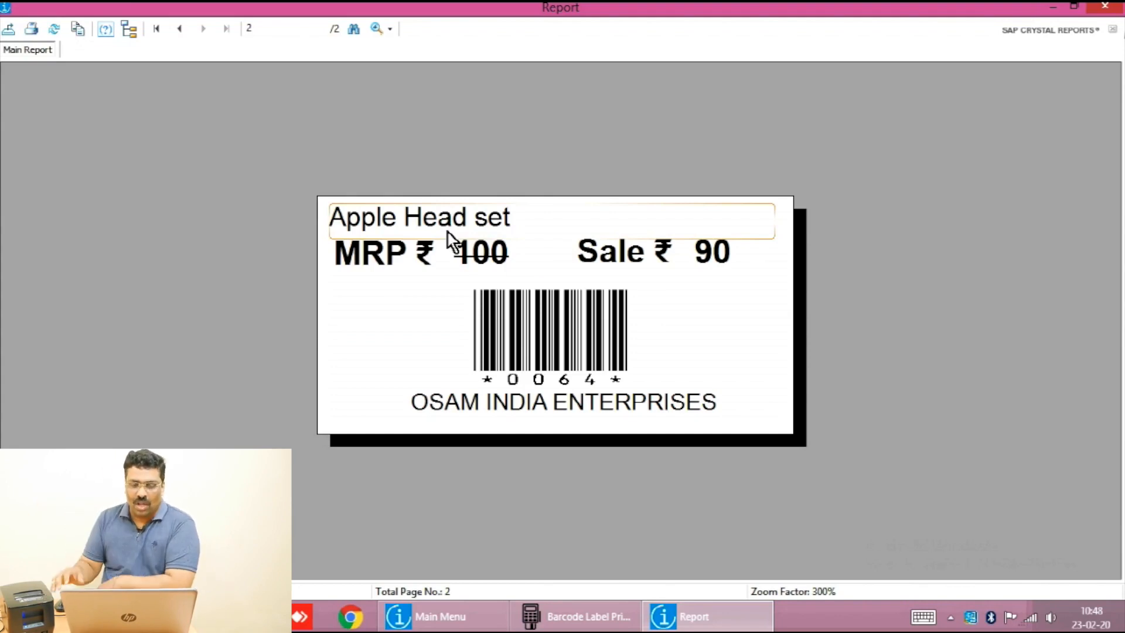
pyautogui.click(439, 333)
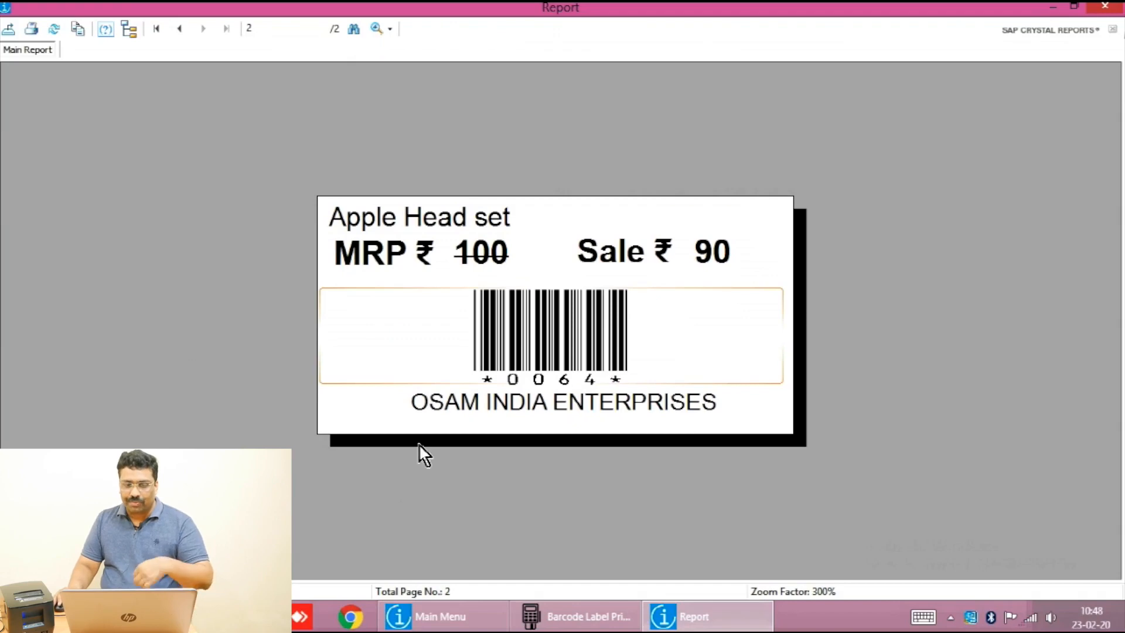
pyautogui.click(417, 444)
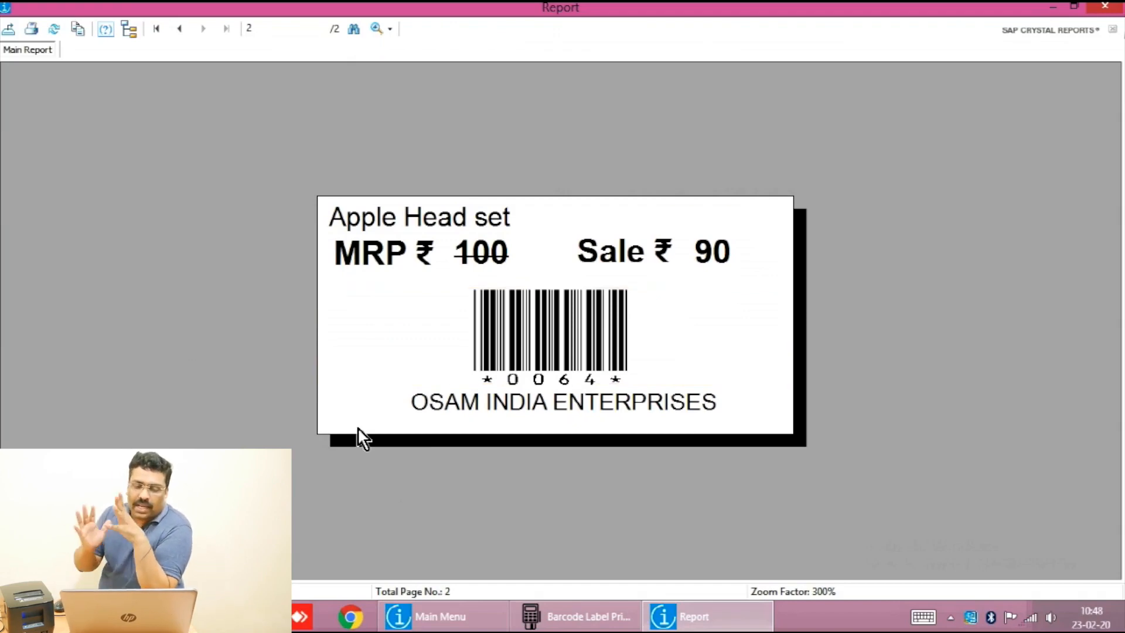
pyautogui.click(462, 253)
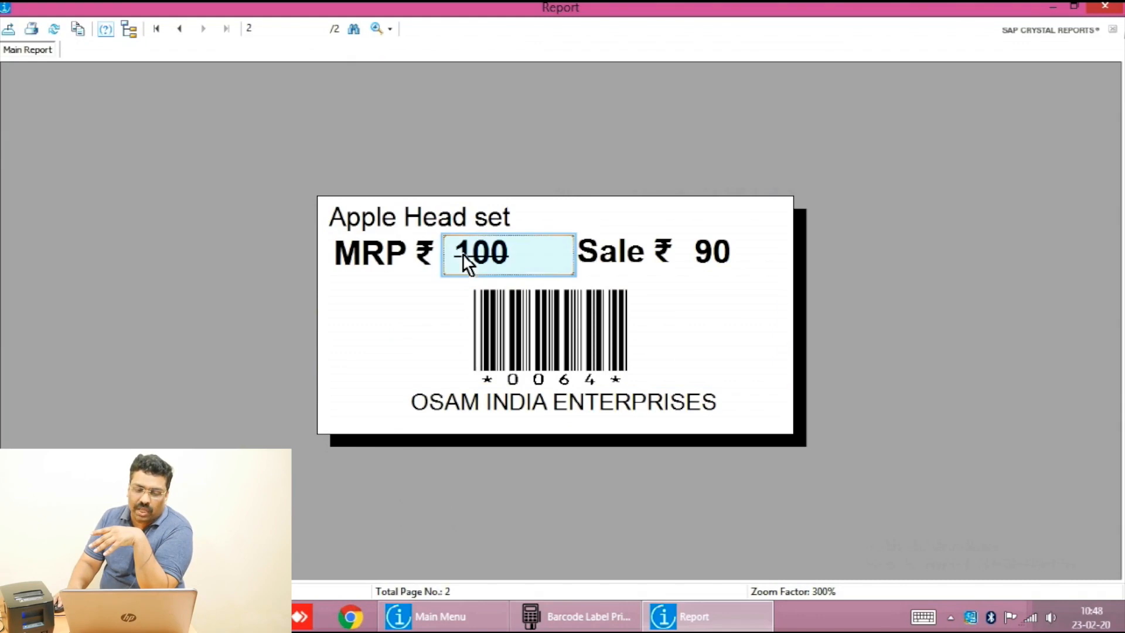
pyautogui.click(710, 253)
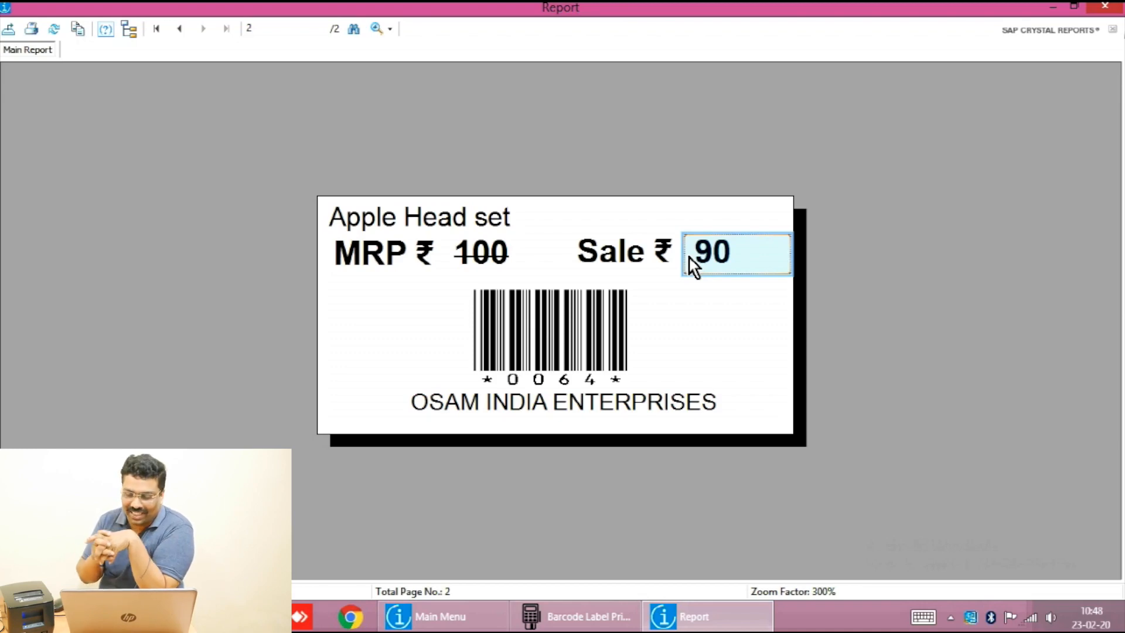
pyautogui.click(1102, 9)
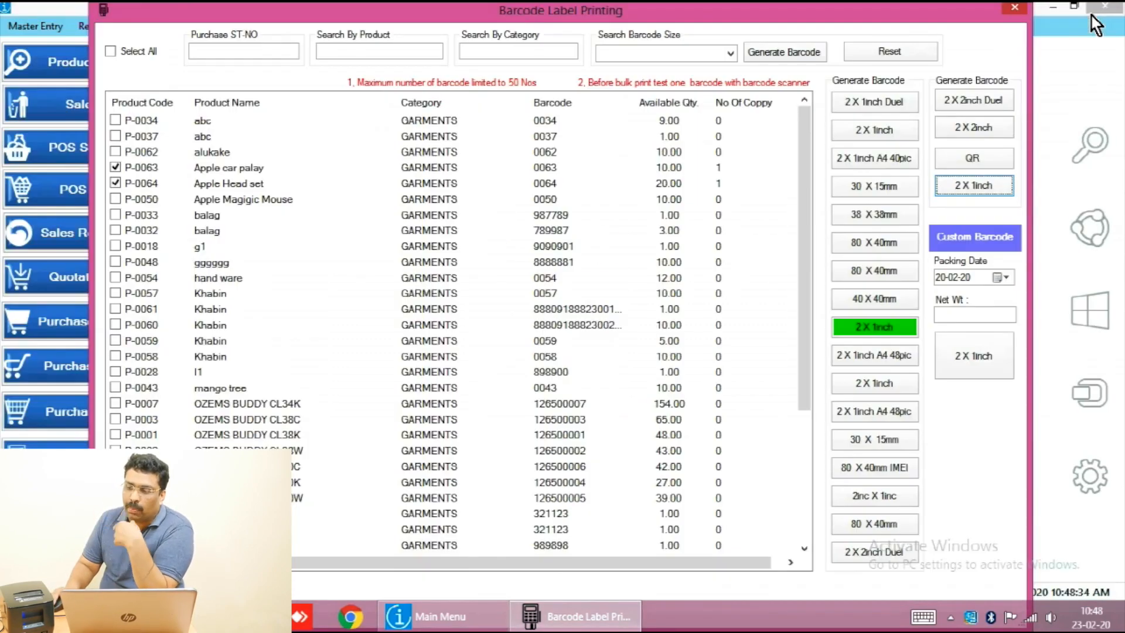
pyautogui.click(1013, 10)
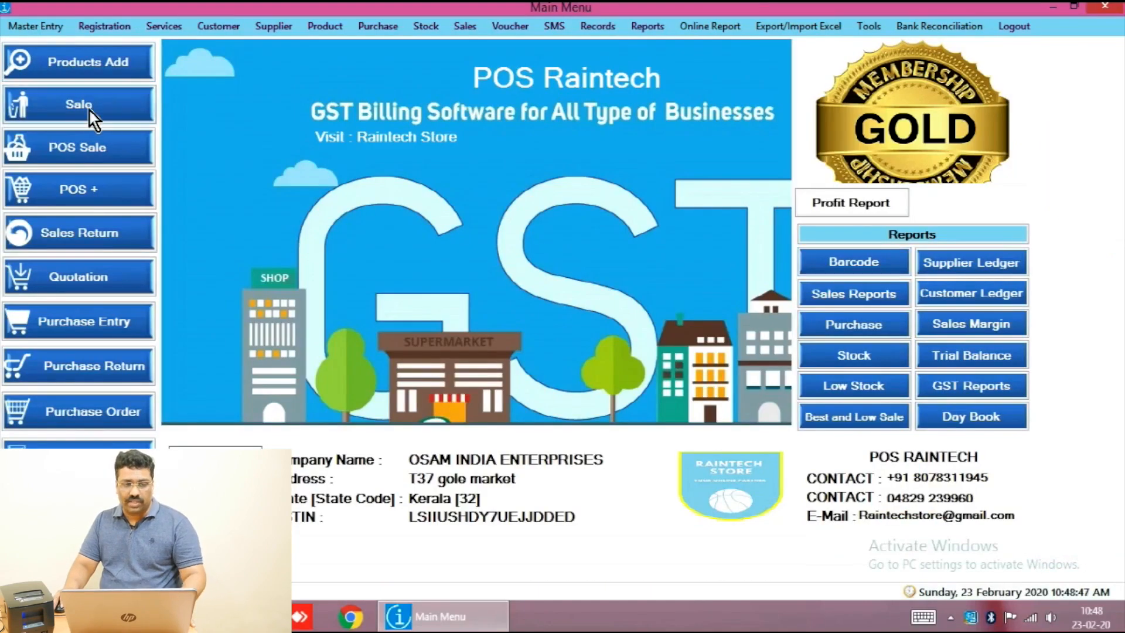
# Start a retail sale in POS Sale Speed and add one Apple car palay and one Apple Head set to the cart.
pyautogui.click(174, 218)
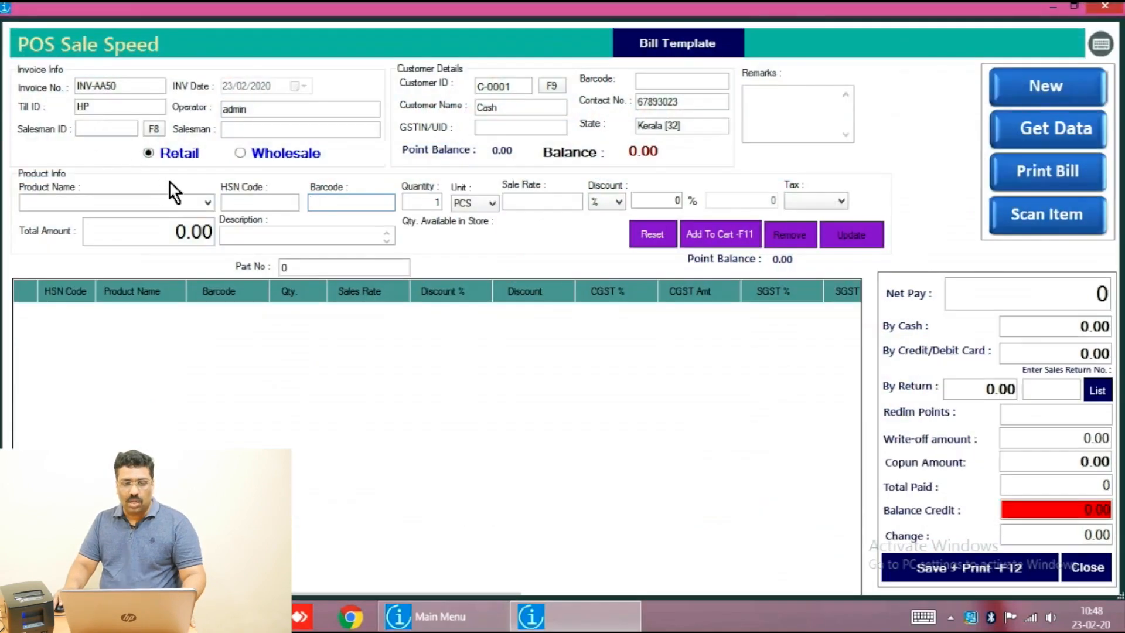
pyautogui.click(207, 202)
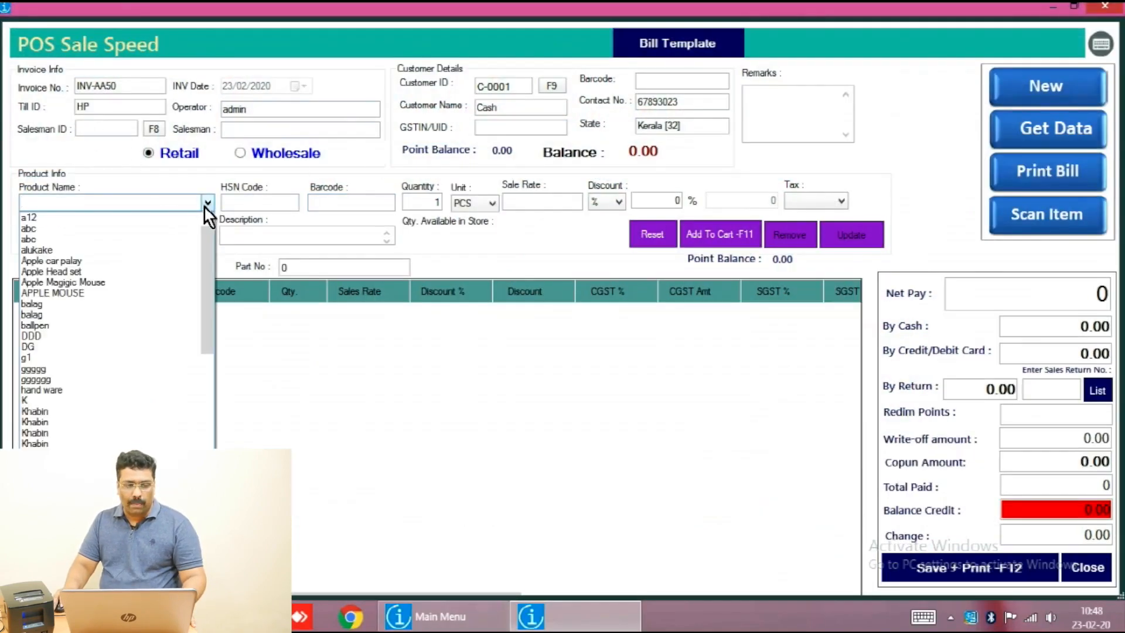
pyautogui.click(112, 258)
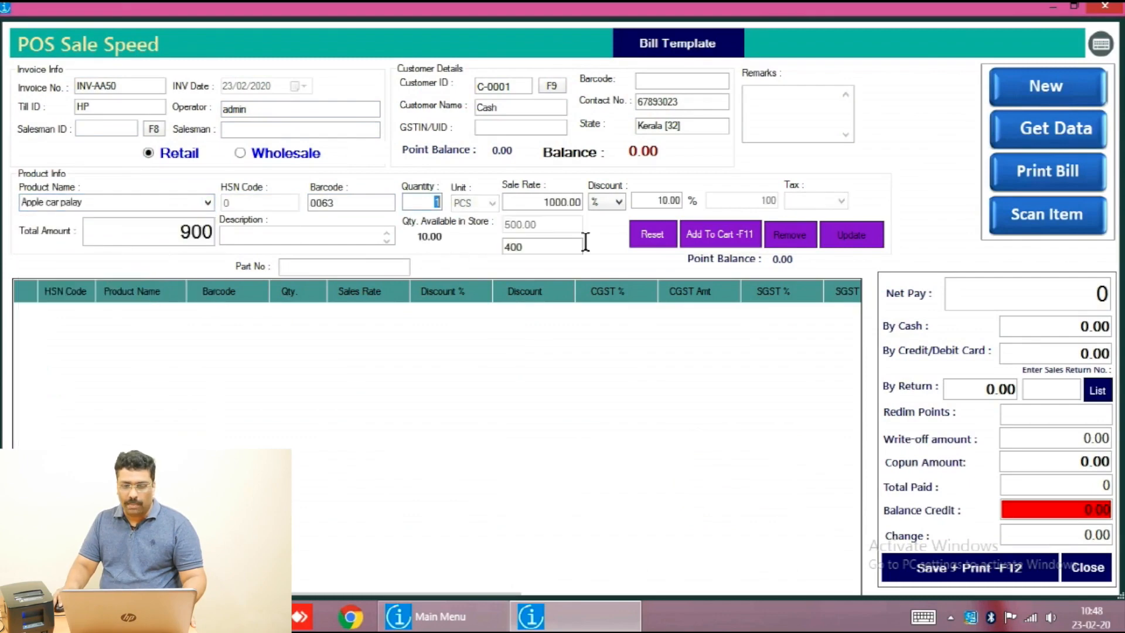
pyautogui.click(703, 235)
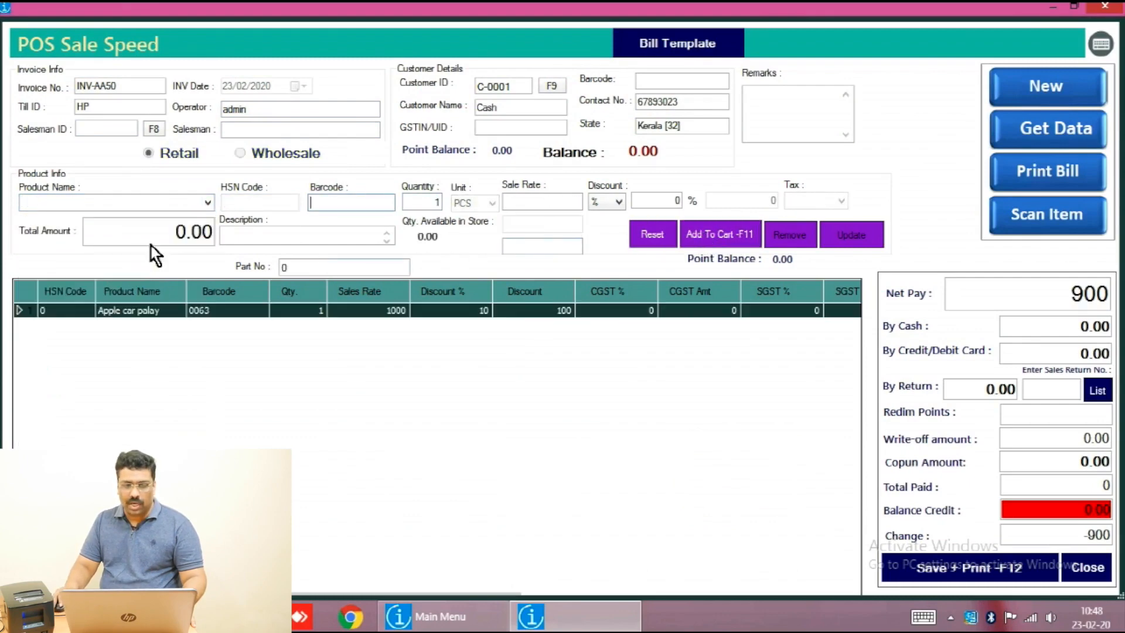
pyautogui.click(208, 203)
pyautogui.click(126, 271)
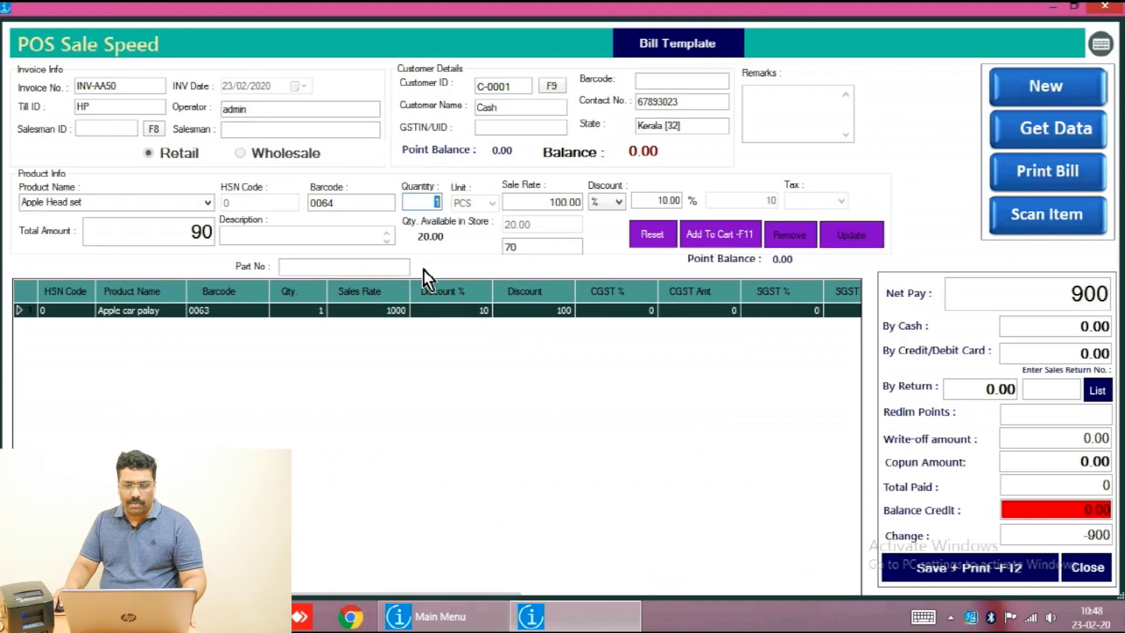
pyautogui.click(720, 235)
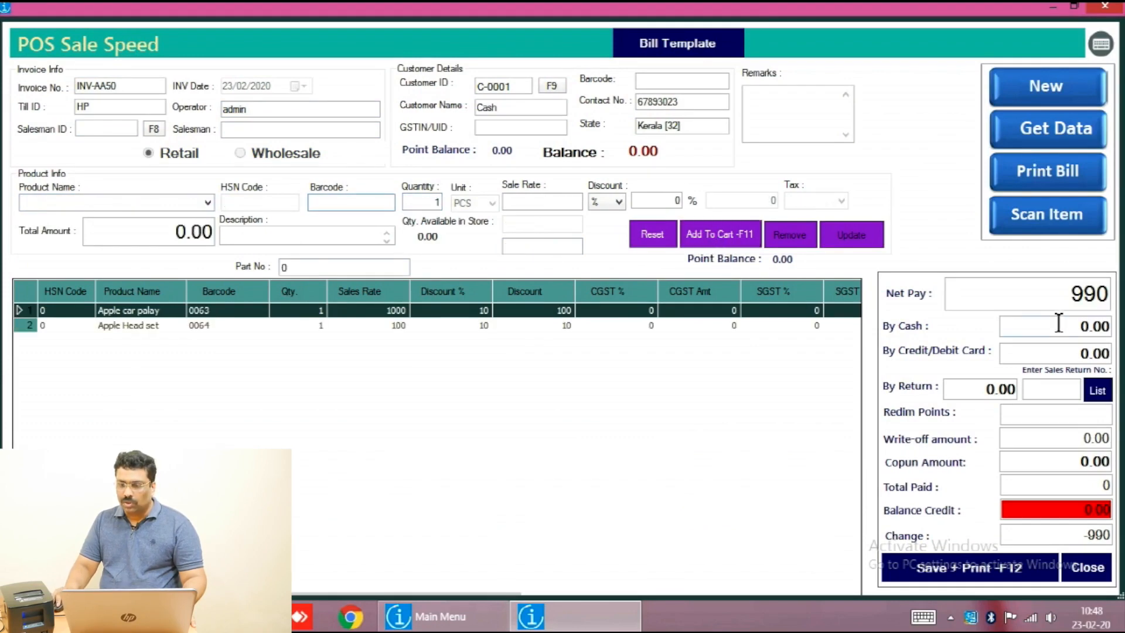
# Enter a cash payment of 1000 for the sale.
pyautogui.click(1059, 326)
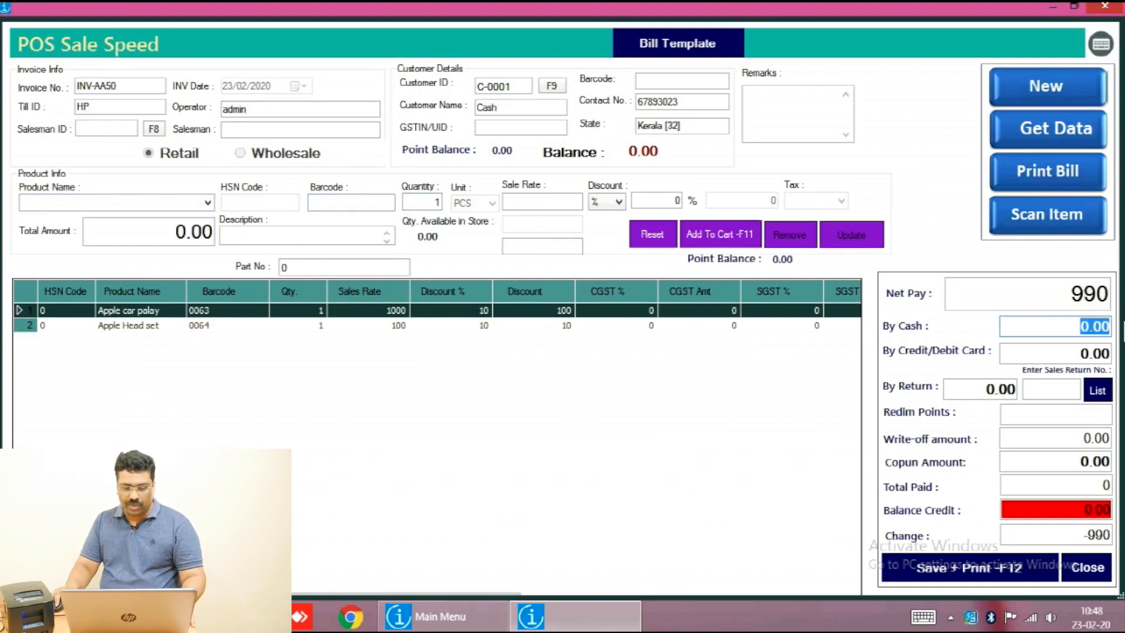
pyautogui.write('1000')
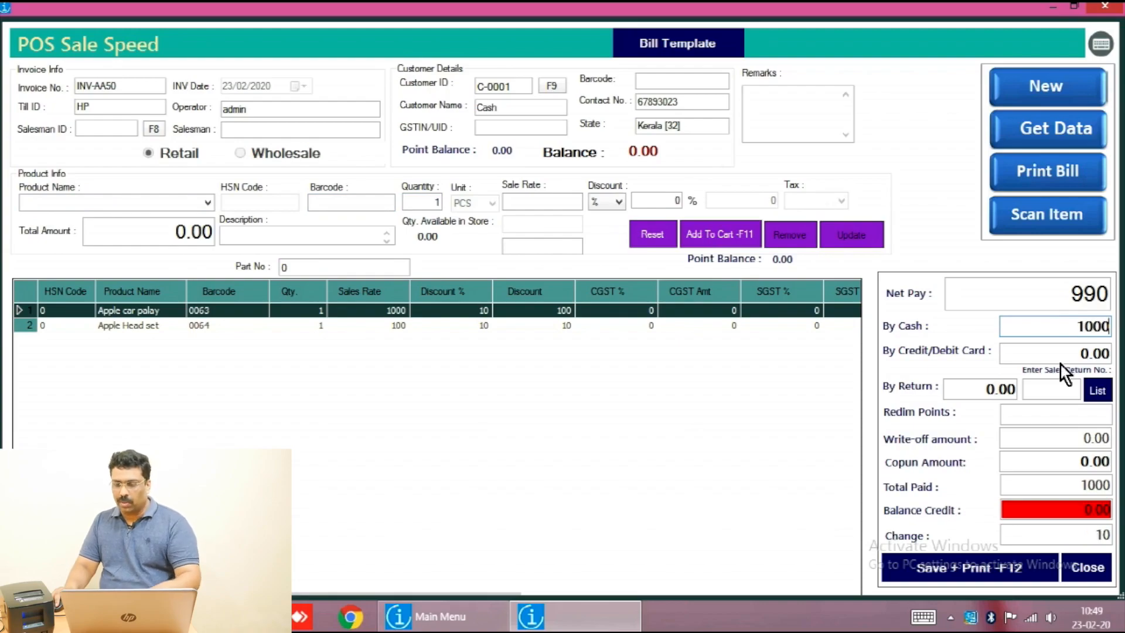